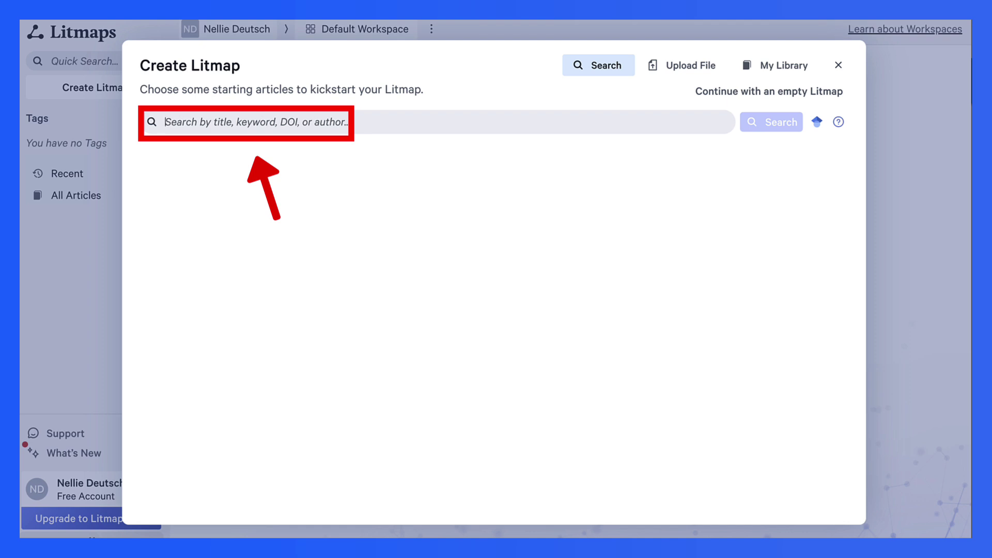
# Search starting articles for the author's own name and scroll through the 36,886 results
pyautogui.write('Ne')
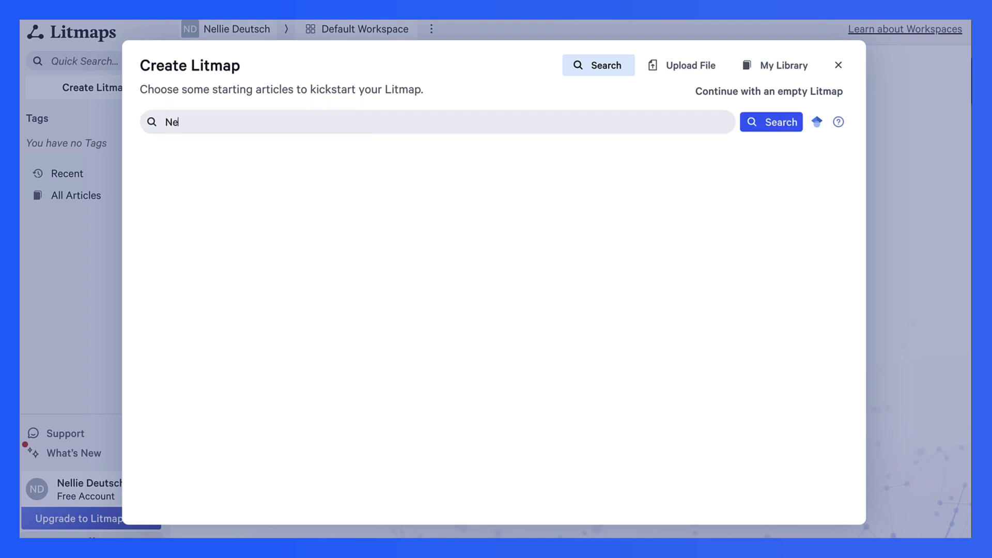
pyautogui.write('llie Deutsch')
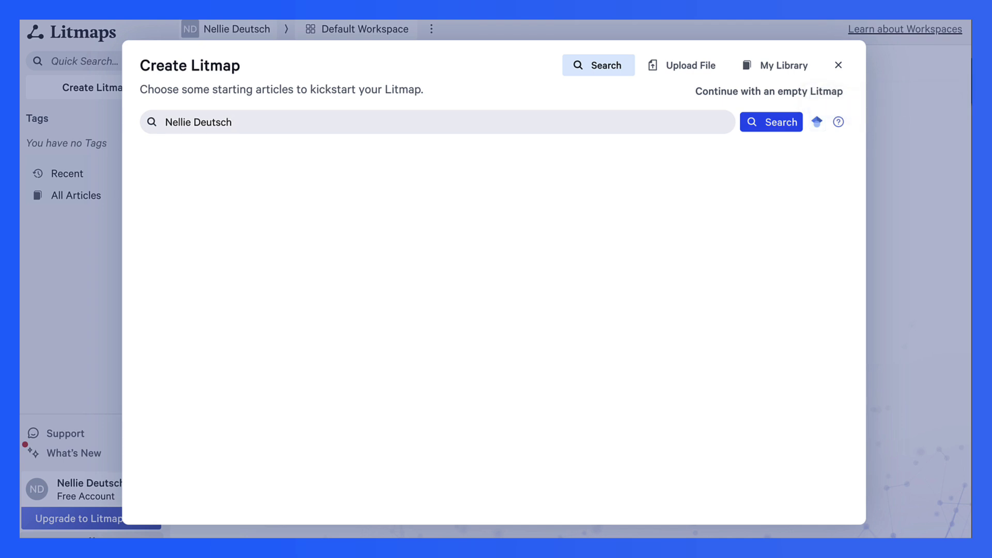
pyautogui.press('Return')
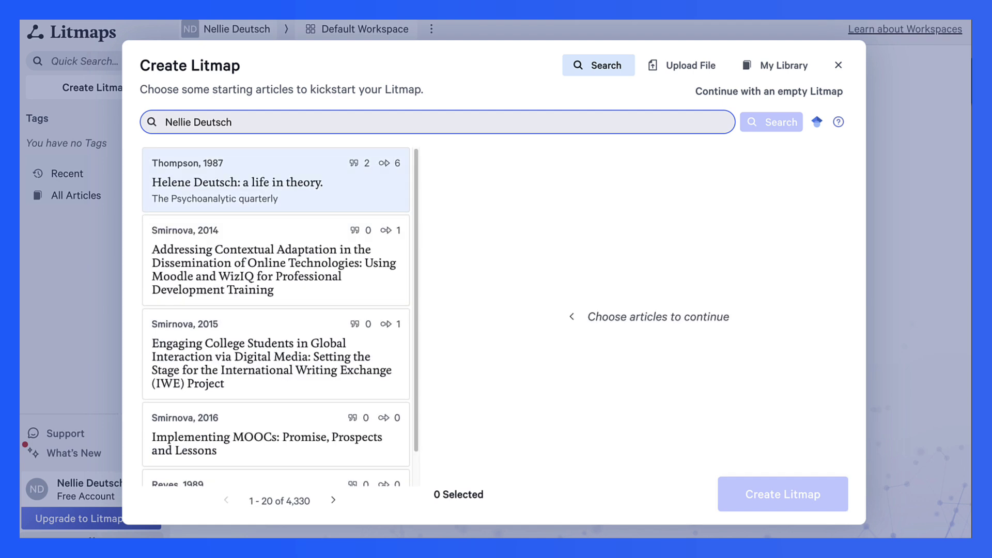
pyautogui.scroll(-1, 280, 318)
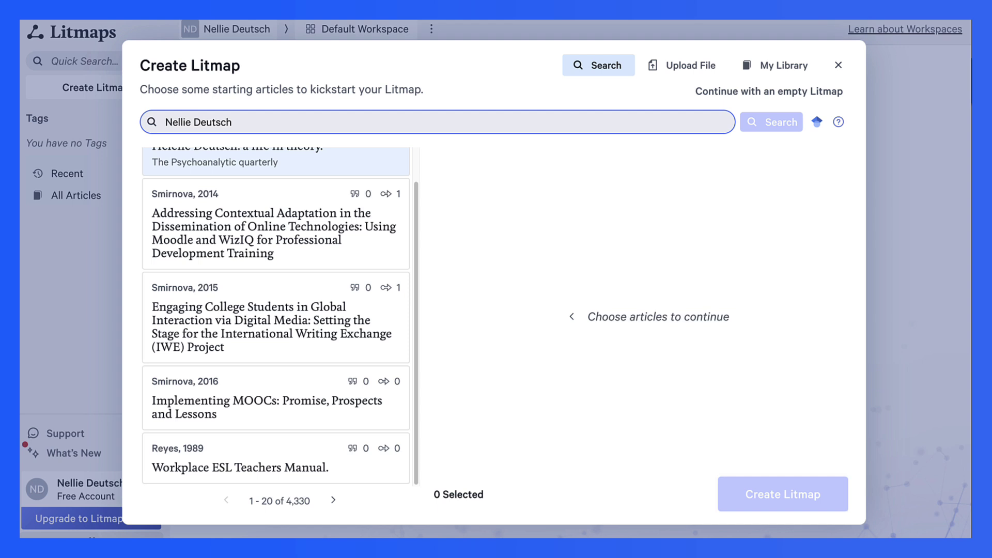
pyautogui.scroll(1, 279, 318)
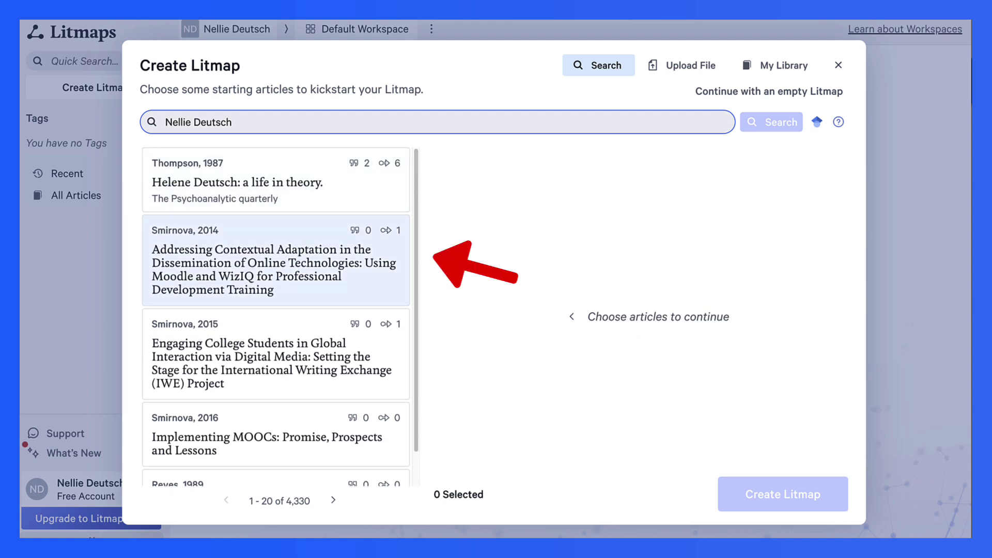
pyautogui.scroll(-1, 279, 318)
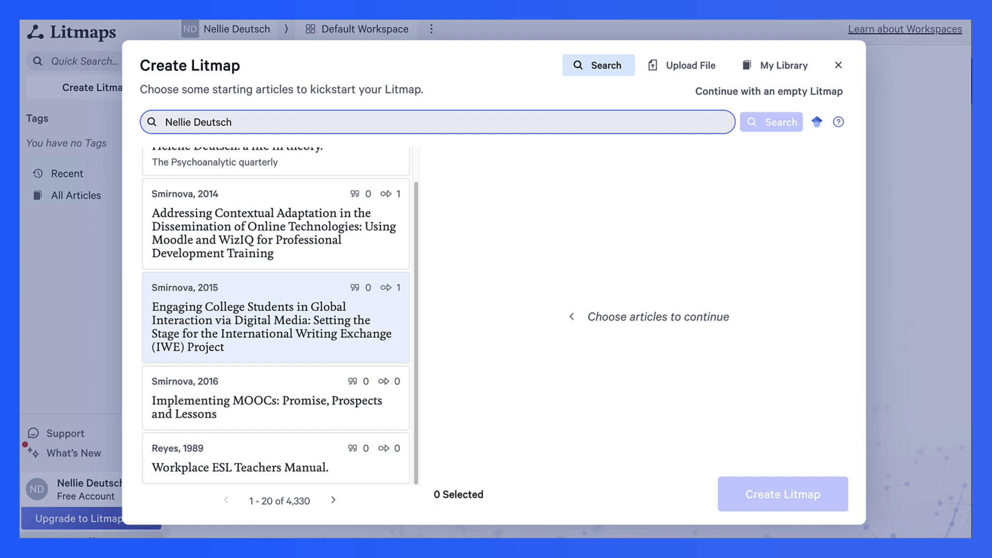
pyautogui.scroll(1, 277, 316)
pyautogui.scroll(-1, 276, 317)
pyautogui.scroll(2, 276, 316)
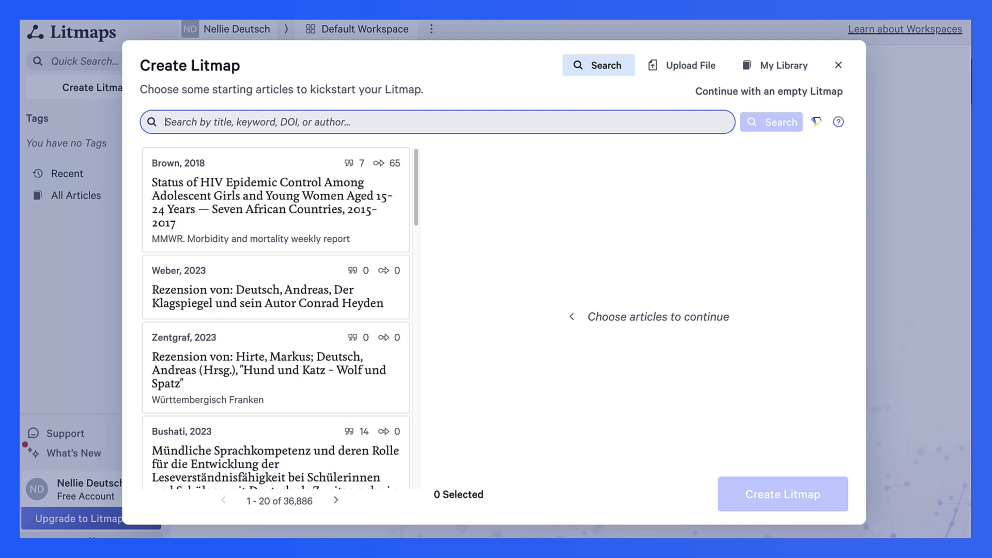
# Search starting articles for 'AI in TESOL', editing the query from 'AI in ELT'
pyautogui.write('AI')
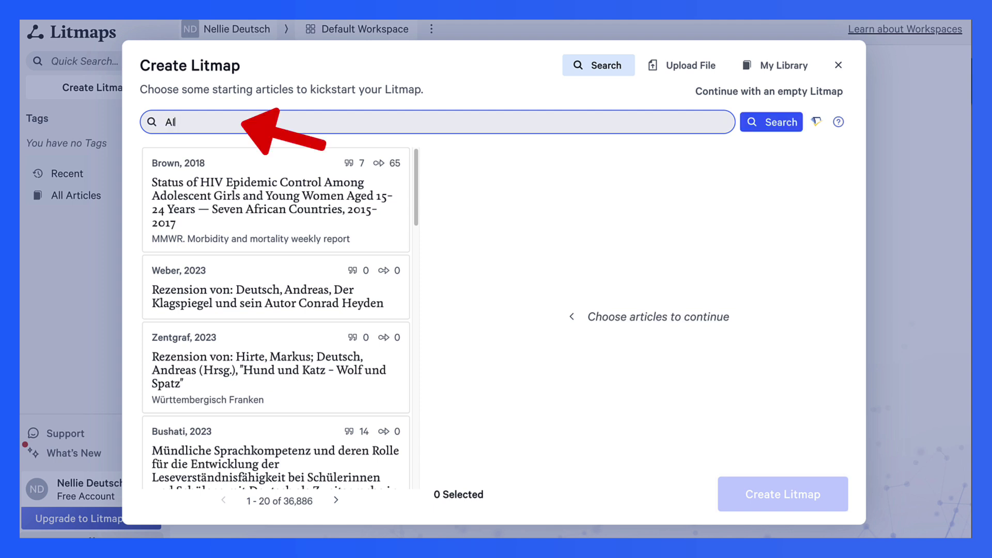
pyautogui.write(' in ELT')
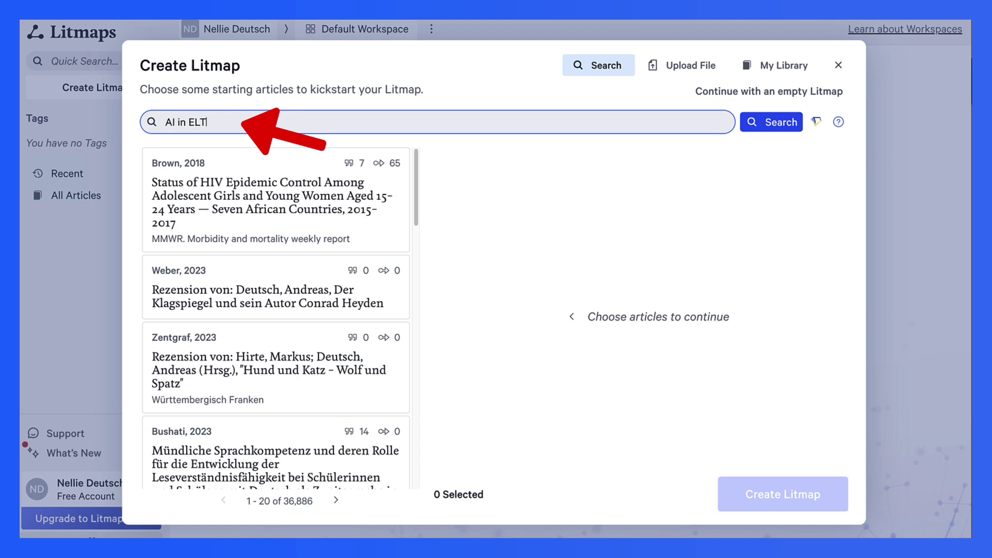
pyautogui.hotkey('shift', 'Left')
pyautogui.hotkey('shift', 'Left')
pyautogui.hotkey('shift', 'Left')
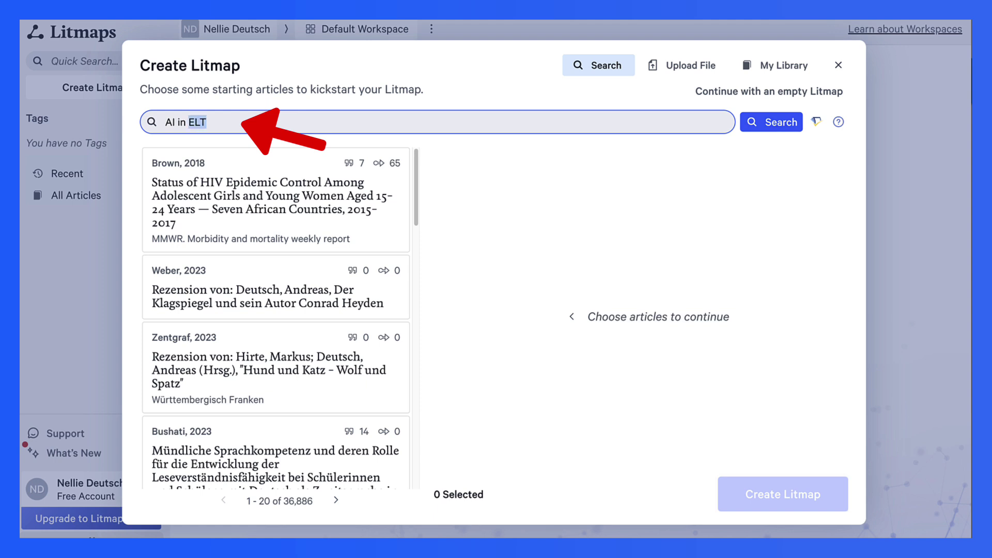
pyautogui.write('TESOL')
pyautogui.press('Return')
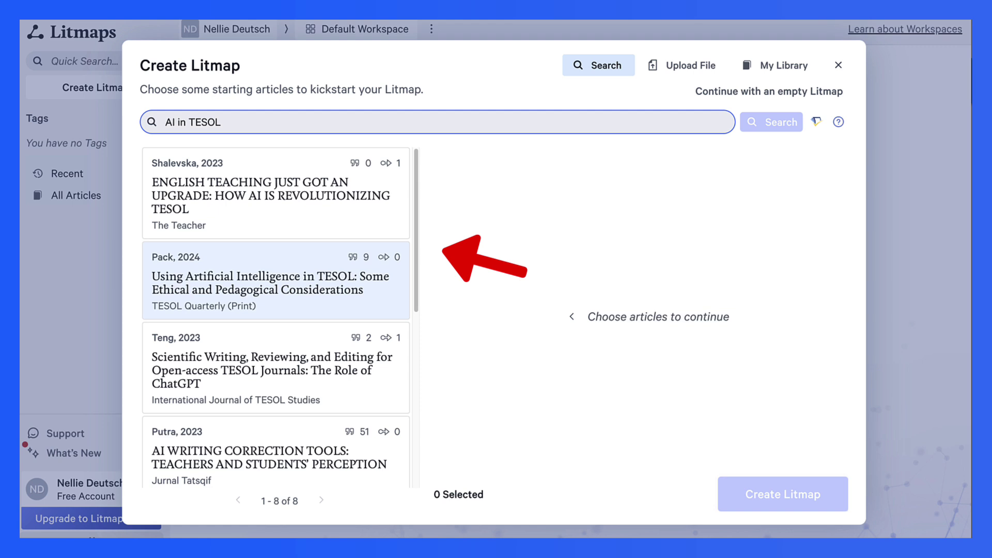
# Browse the eight results and select Pack, 2024 as the starting article
pyautogui.scroll(-3, 276, 269)
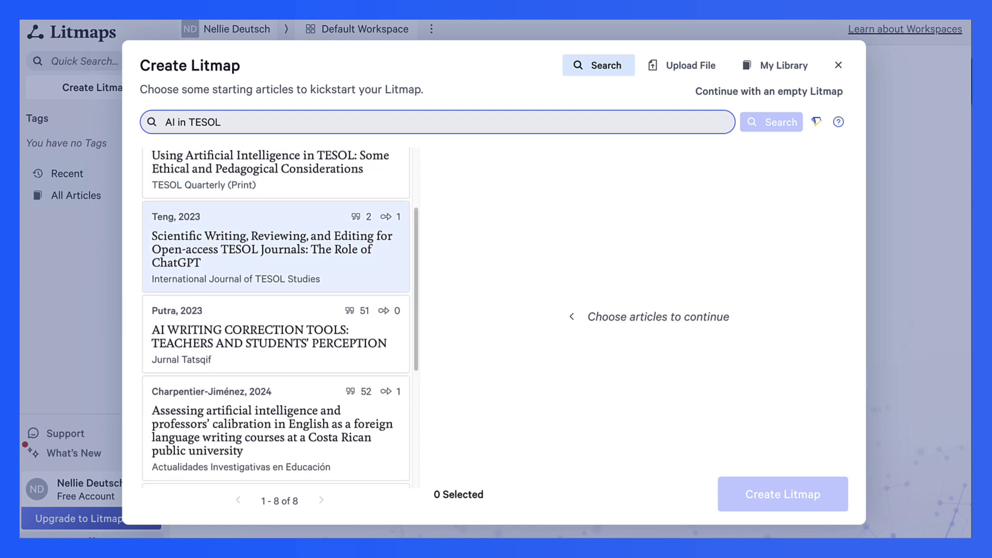
pyautogui.scroll(-3, 276, 279)
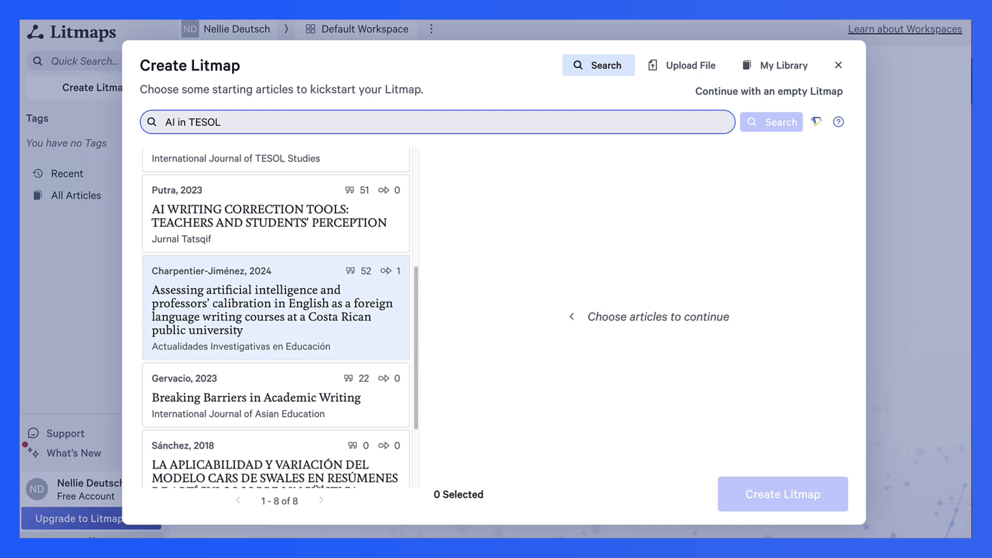
pyautogui.scroll(-3, 277, 280)
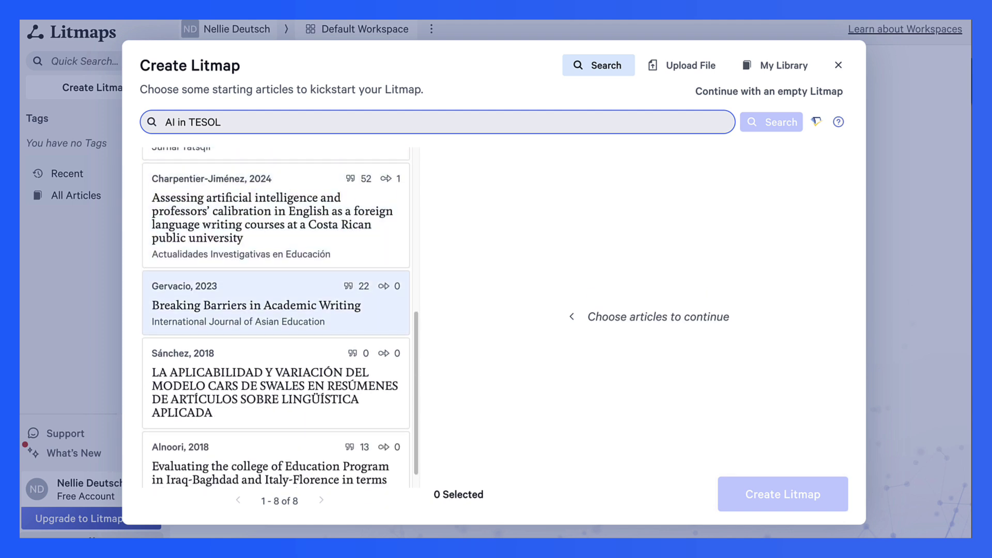
pyautogui.scroll(6, 276, 279)
pyautogui.scroll(3, 276, 279)
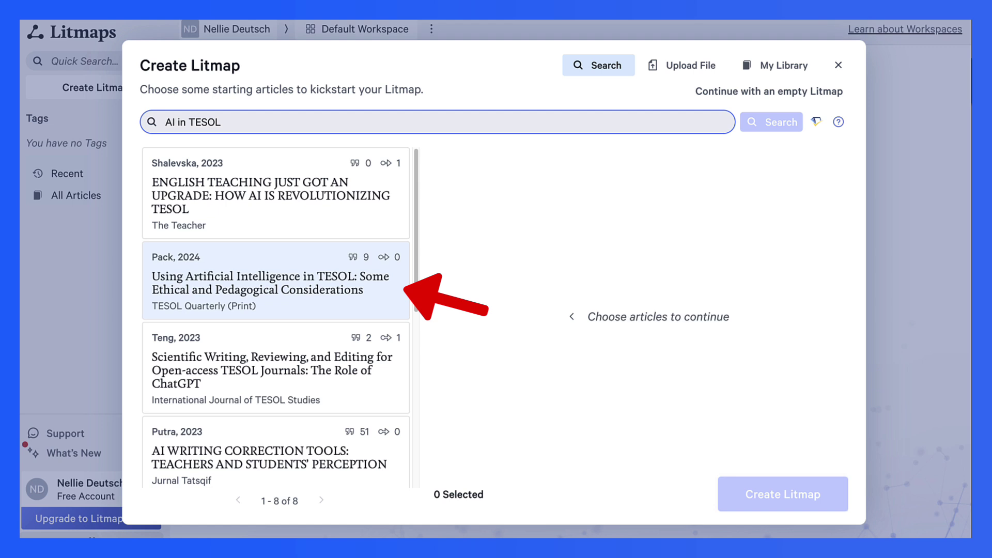
pyautogui.click(276, 279)
# Review the Pack 2024 abstract and create the Litmap from it
pyautogui.scroll(-1, 639, 310)
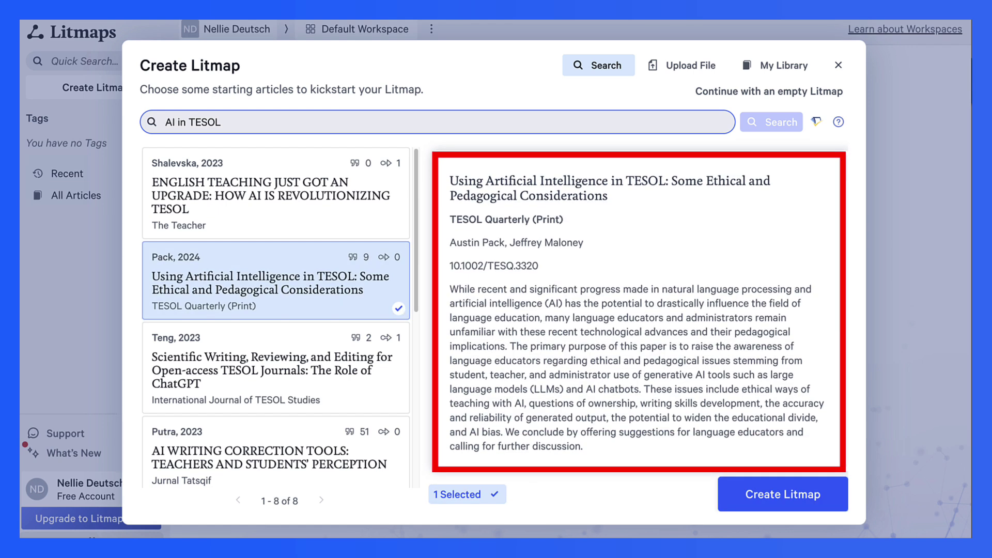
pyautogui.scroll(1, 639, 310)
pyautogui.scroll(-1, 639, 310)
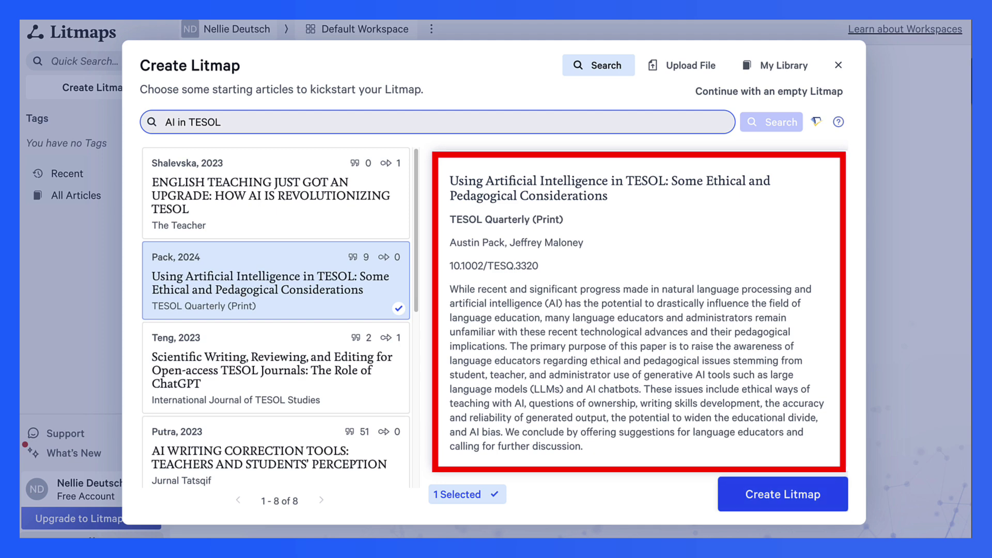
pyautogui.click(783, 494)
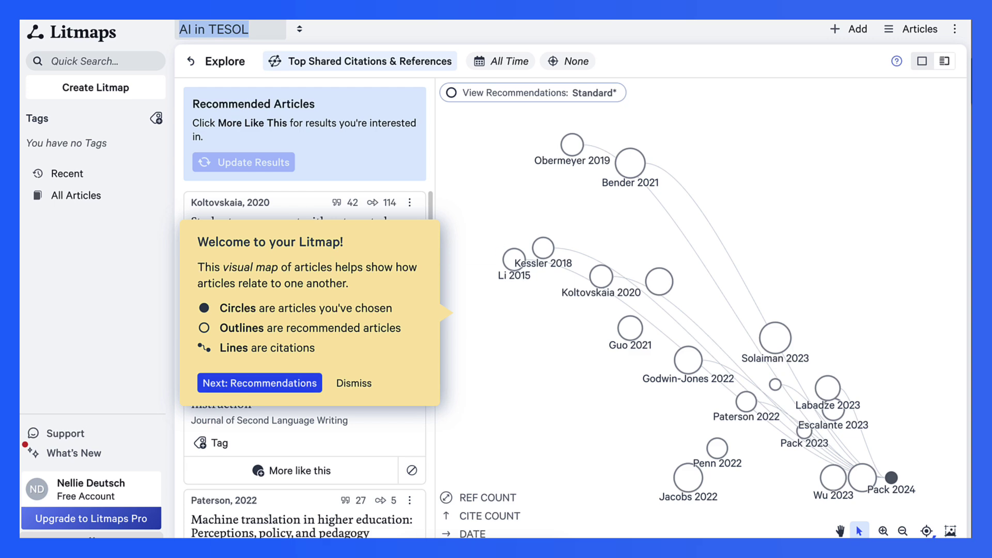
# Step forward and back through the welcome tour, then dismiss it
pyautogui.press('Return')
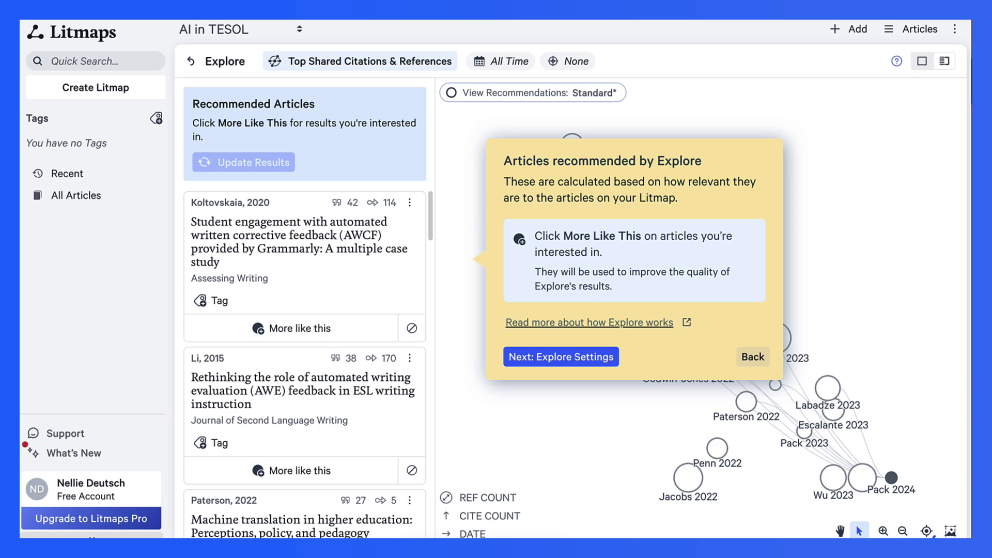
pyautogui.press('Tab')
pyautogui.press('Return')
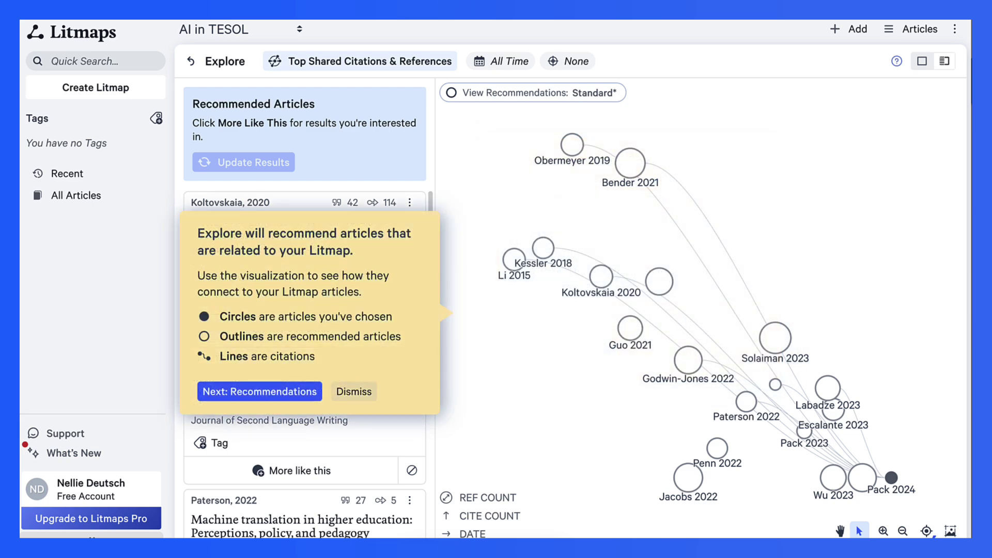
pyautogui.press('Escape')
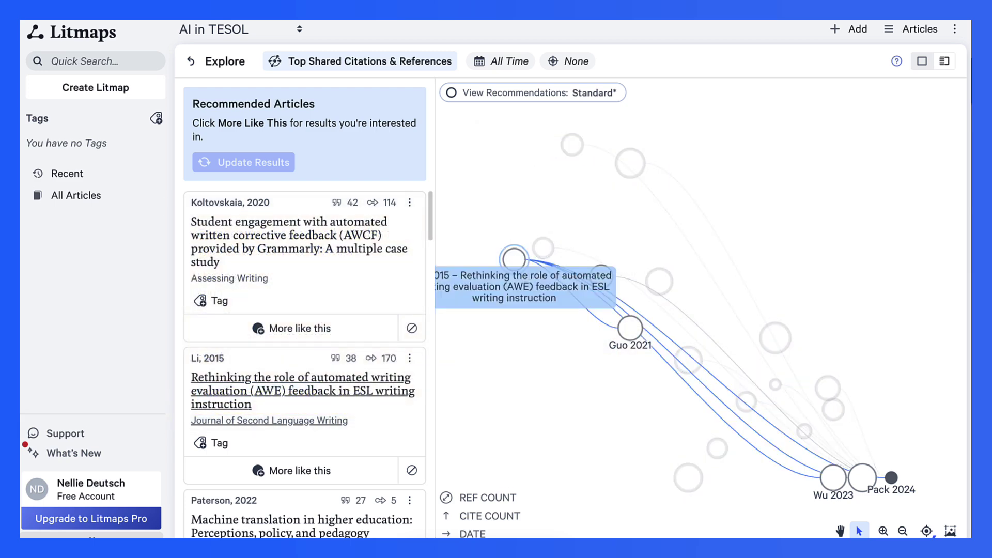
pyautogui.scroll(-1, 305, 362)
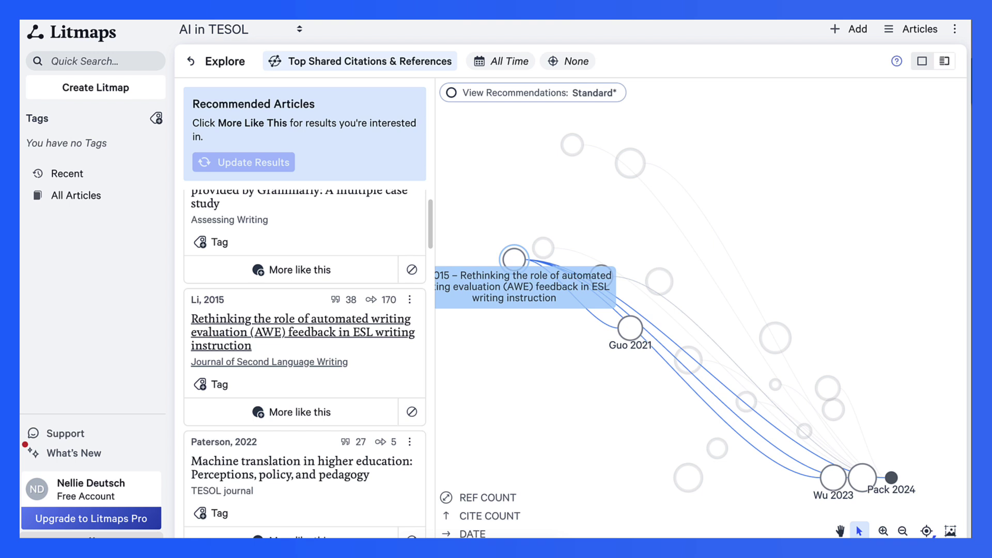
pyautogui.scroll(1, 305, 362)
pyautogui.scroll(-1, 305, 362)
pyautogui.scroll(-6, 305, 362)
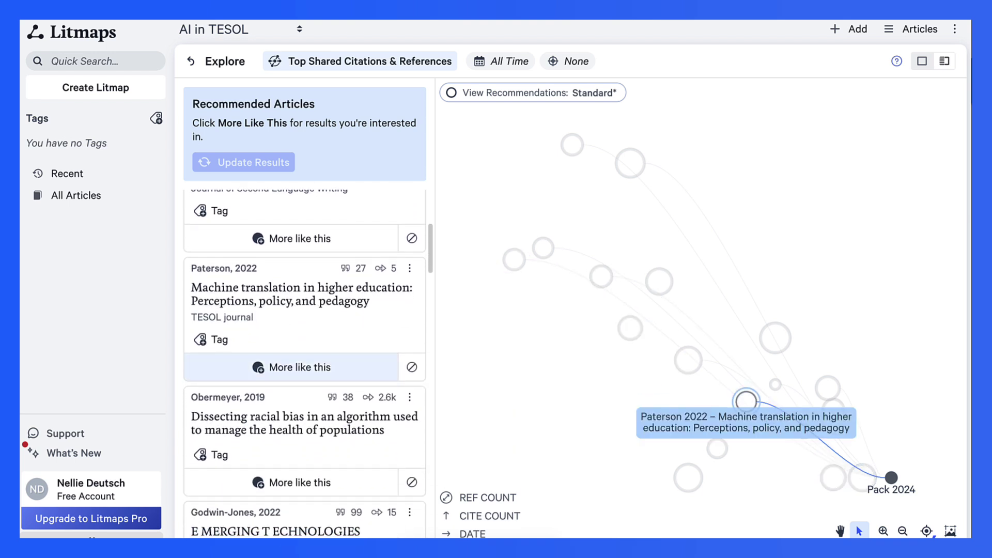
pyautogui.scroll(-5, 305, 361)
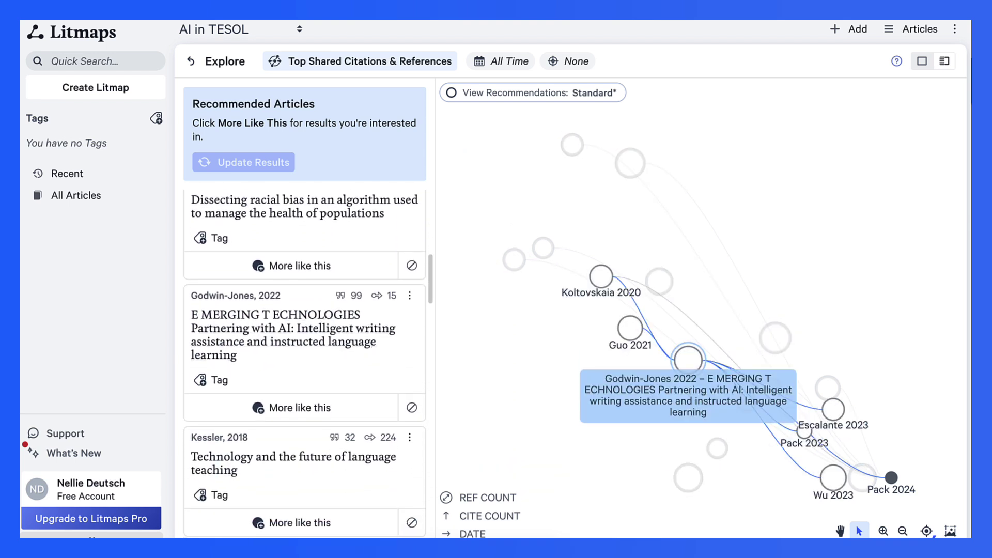
pyautogui.scroll(-6, 305, 362)
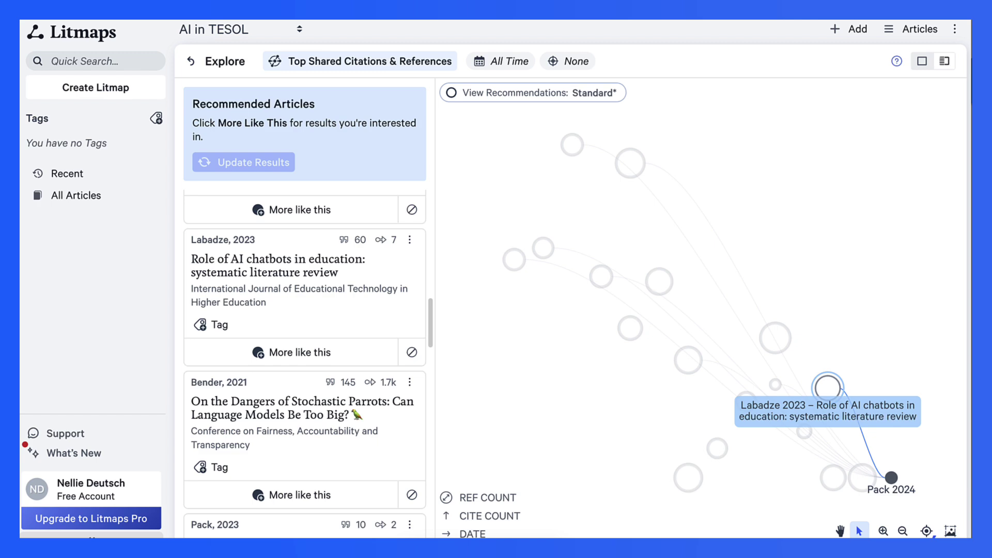
pyautogui.scroll(-8, 305, 320)
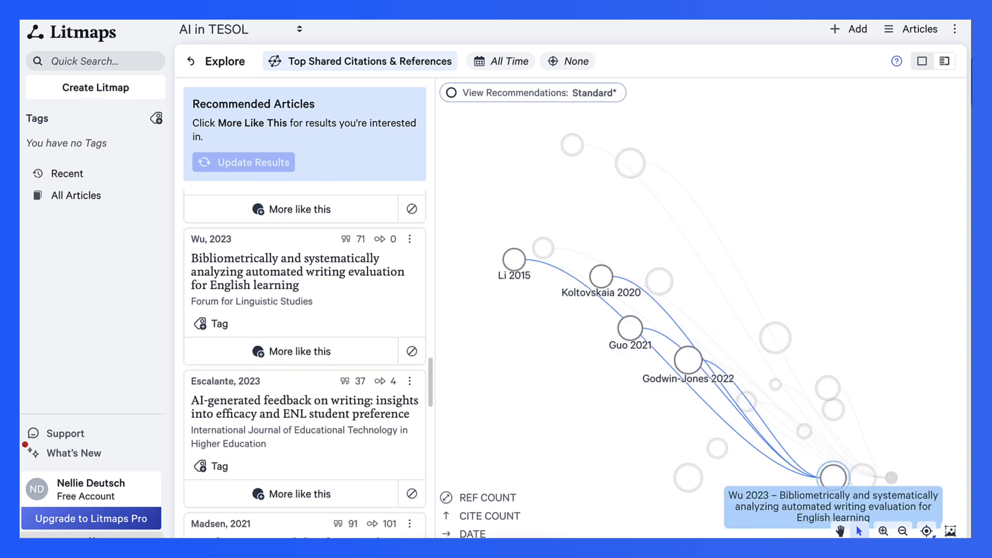
pyautogui.scroll(-2, 305, 362)
pyautogui.scroll(15, 305, 361)
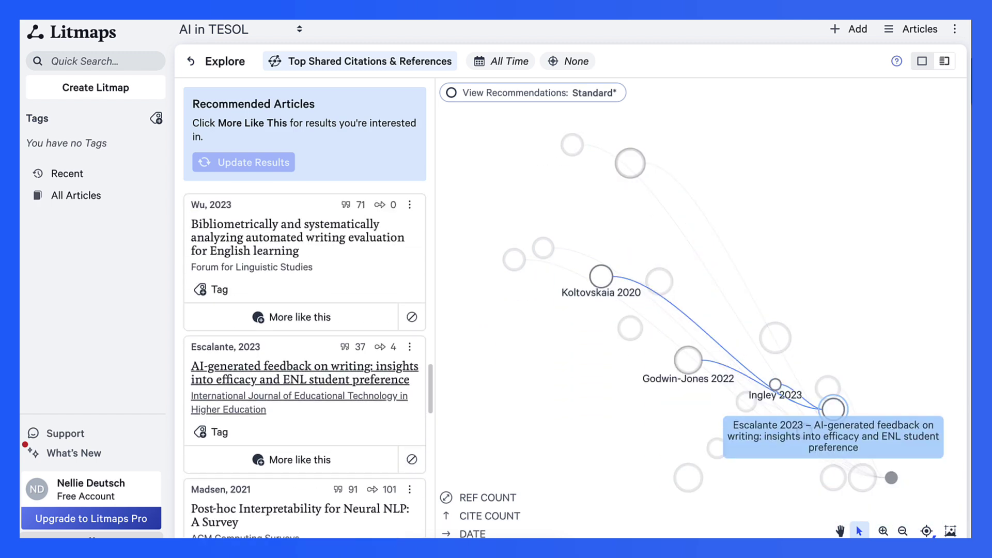
pyautogui.scroll(8, 305, 362)
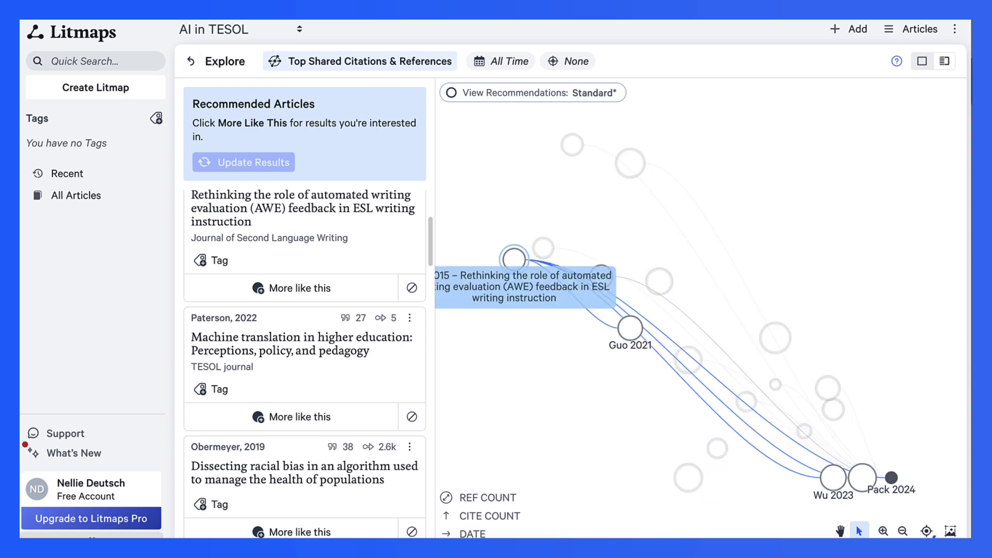
pyautogui.scroll(3, 305, 243)
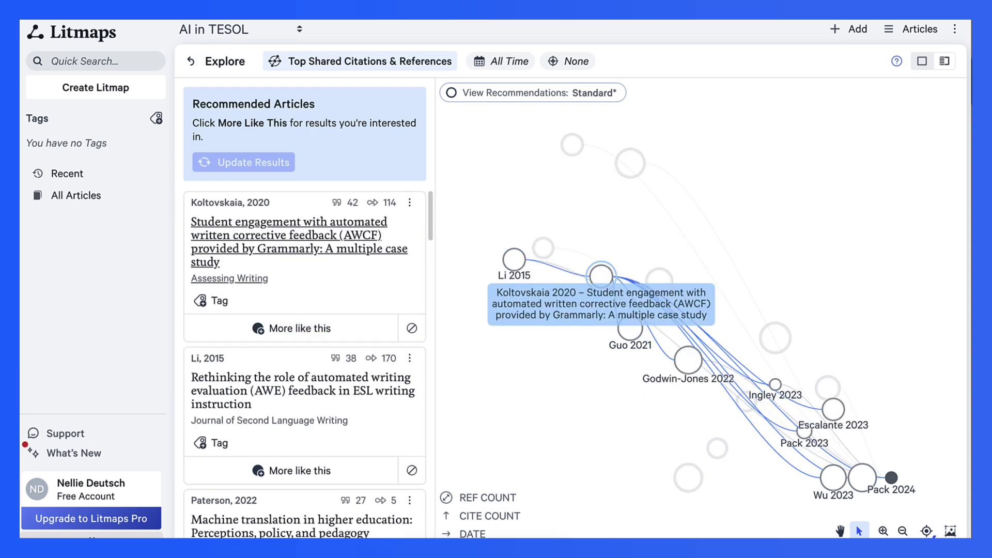
# Close the recommendations, show Pack 2024's summary card and dismiss the small-Litmap notice
pyautogui.click(190, 61)
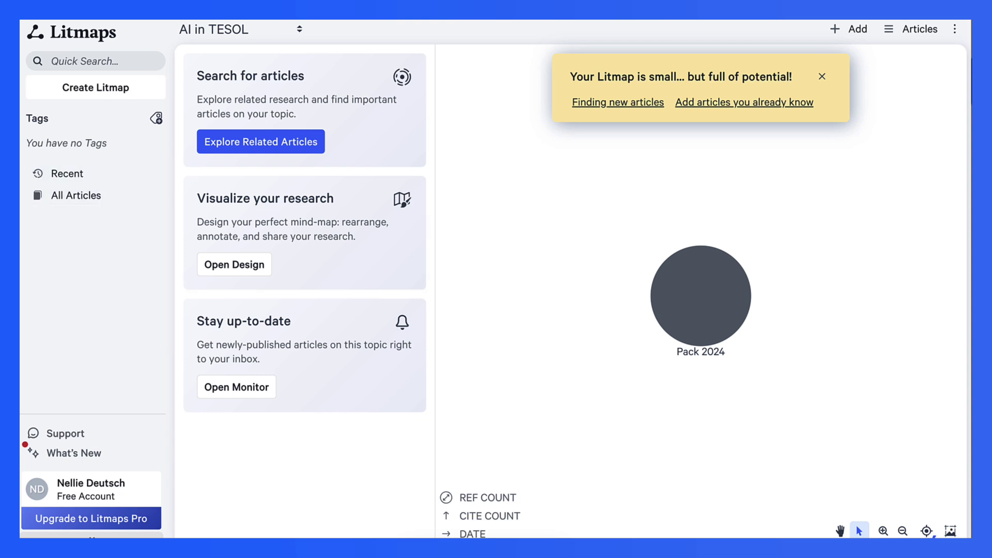
pyautogui.click(700, 296)
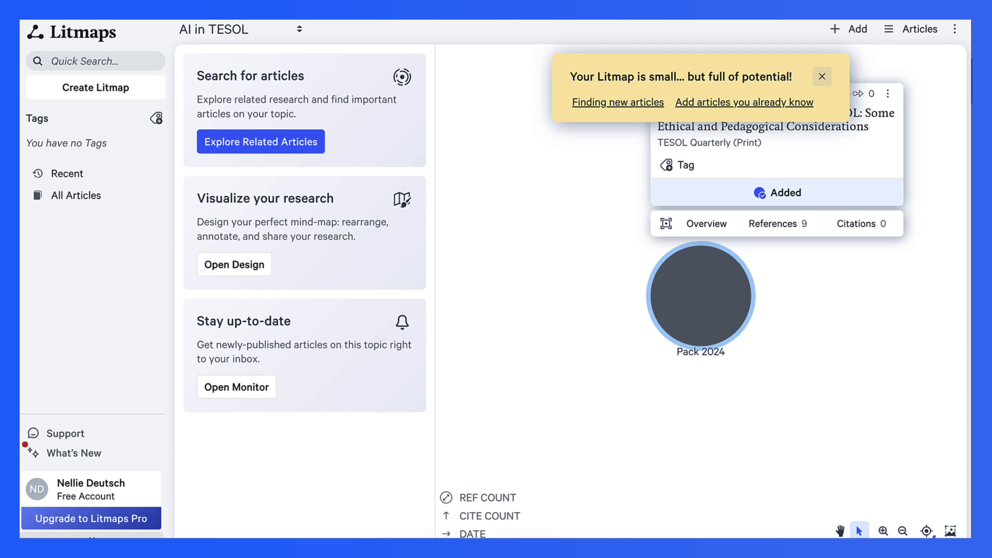
pyautogui.click(822, 77)
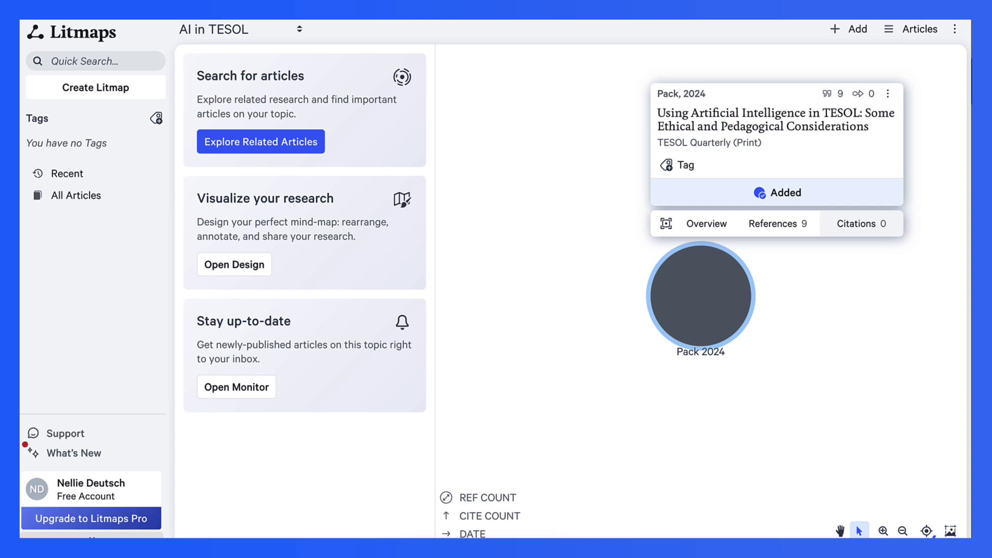
# Open Pack 2024's full article details and skim them
pyautogui.click(776, 120)
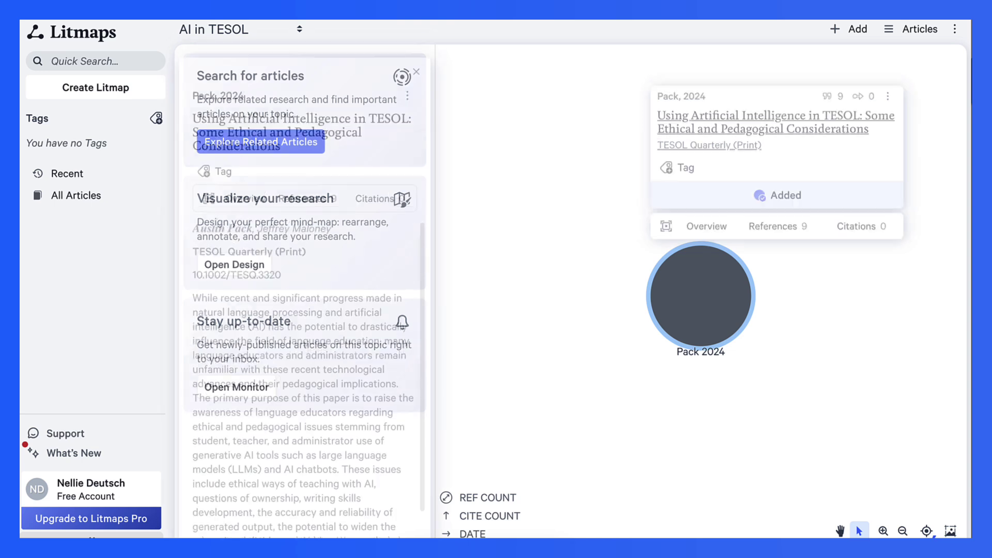
pyautogui.scroll(-1, 305, 377)
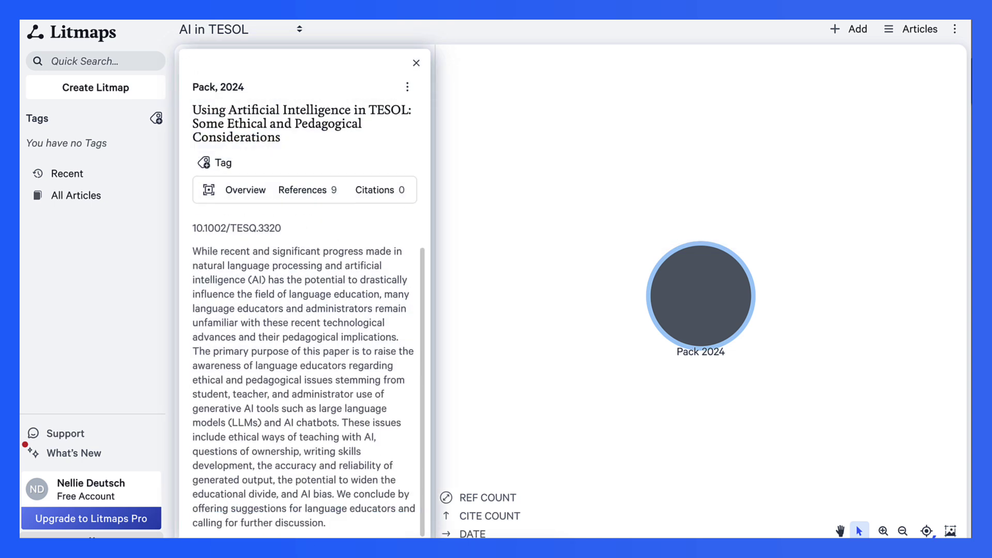
pyautogui.scroll(1, 305, 377)
# Browse Pack 2024's 9 references and its related-articles overview, then return to the map
pyautogui.click(308, 190)
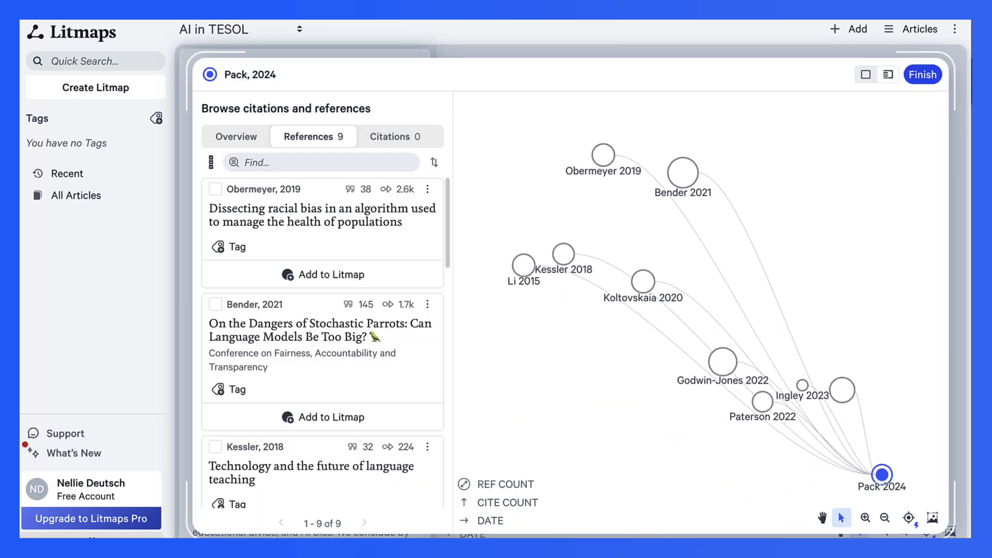
pyautogui.click(923, 74)
pyautogui.scroll(-1, 305, 377)
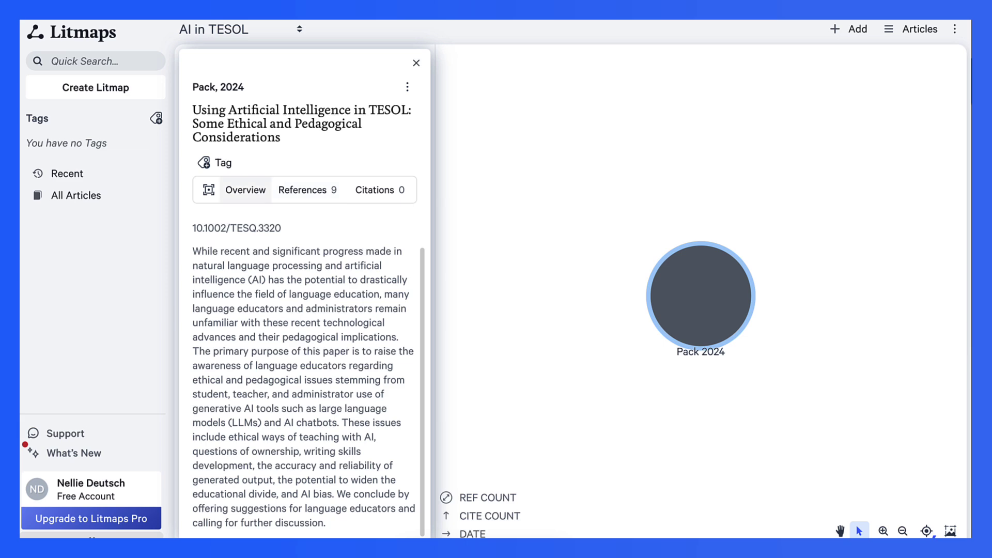
pyautogui.click(245, 190)
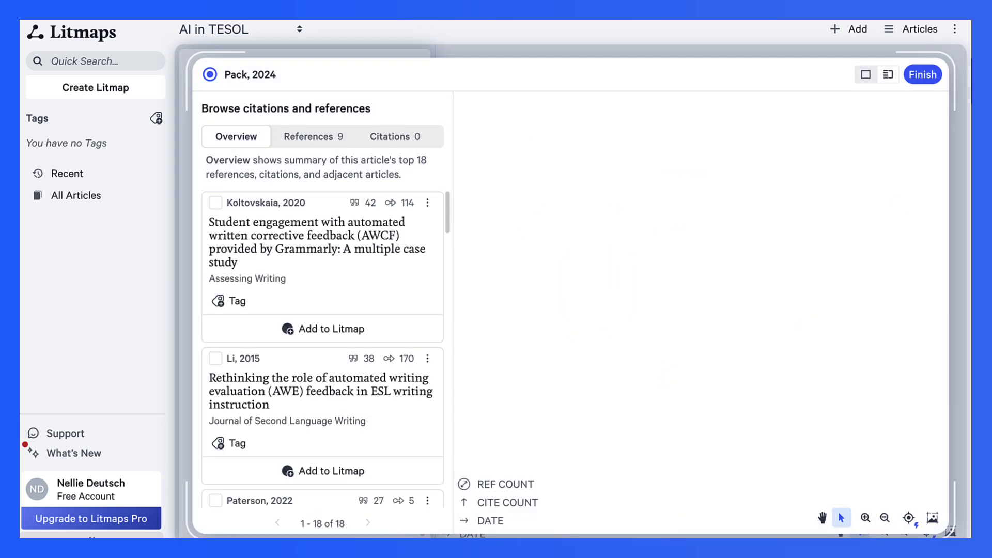
pyautogui.scroll(-6, 323, 350)
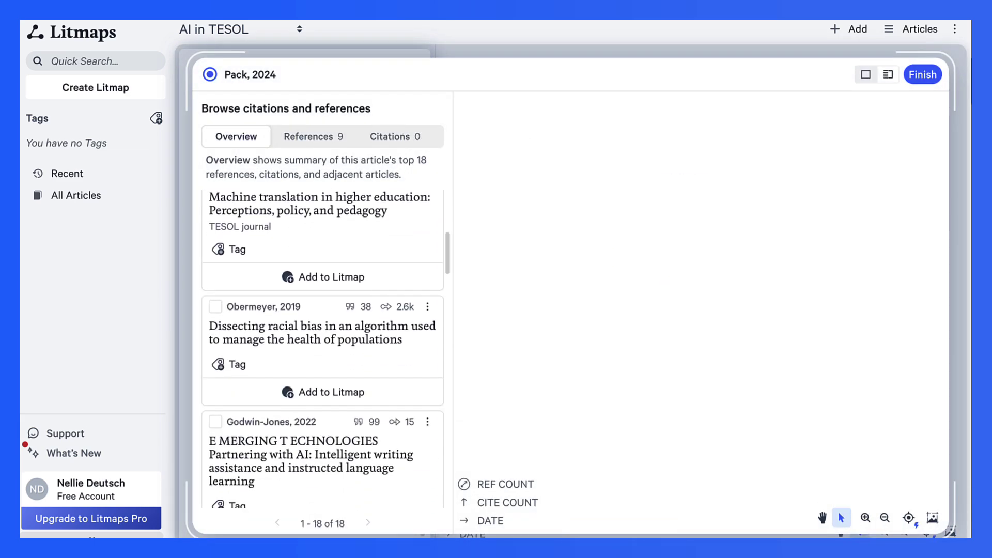
pyautogui.scroll(6, 323, 349)
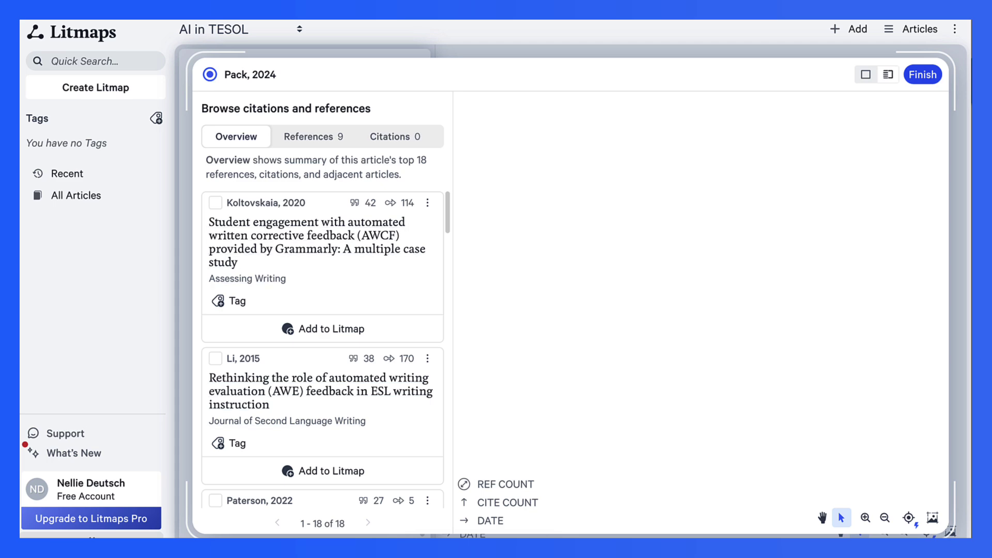
pyautogui.click(923, 74)
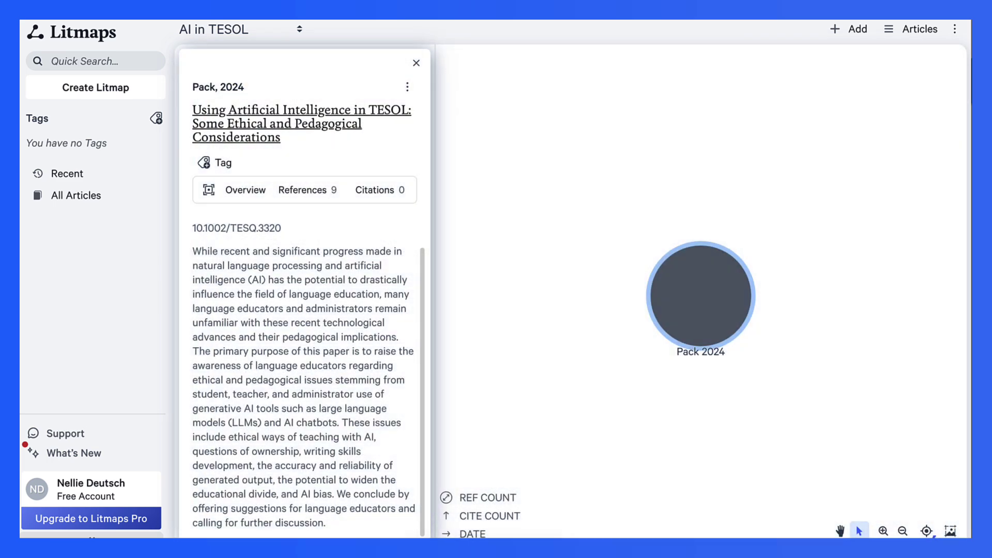
# Open Pack 2024's full-text PDF in the Wiley Online Library reader and scroll page 1
pyautogui.click(407, 86)
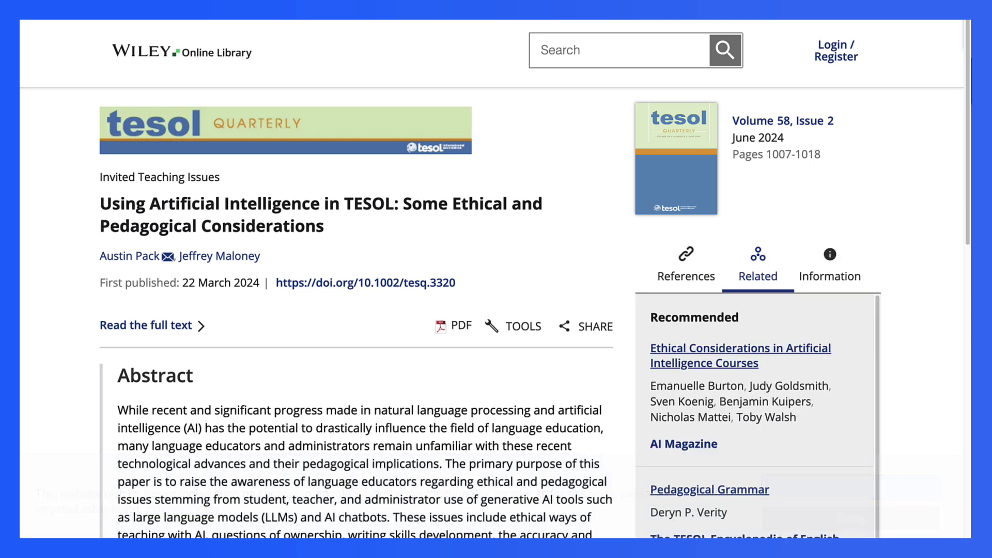
pyautogui.scroll(-1, 494, 279)
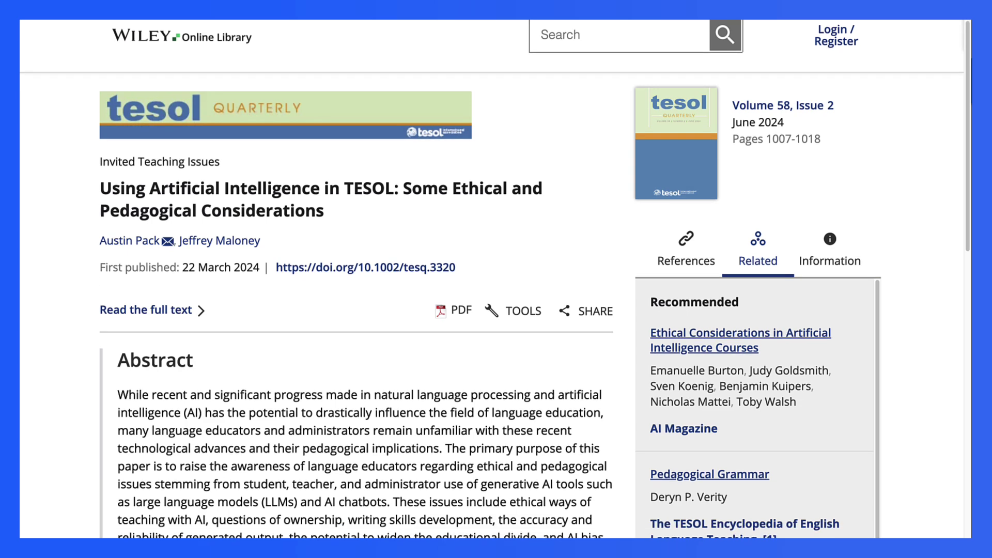
pyautogui.scroll(-5, 494, 279)
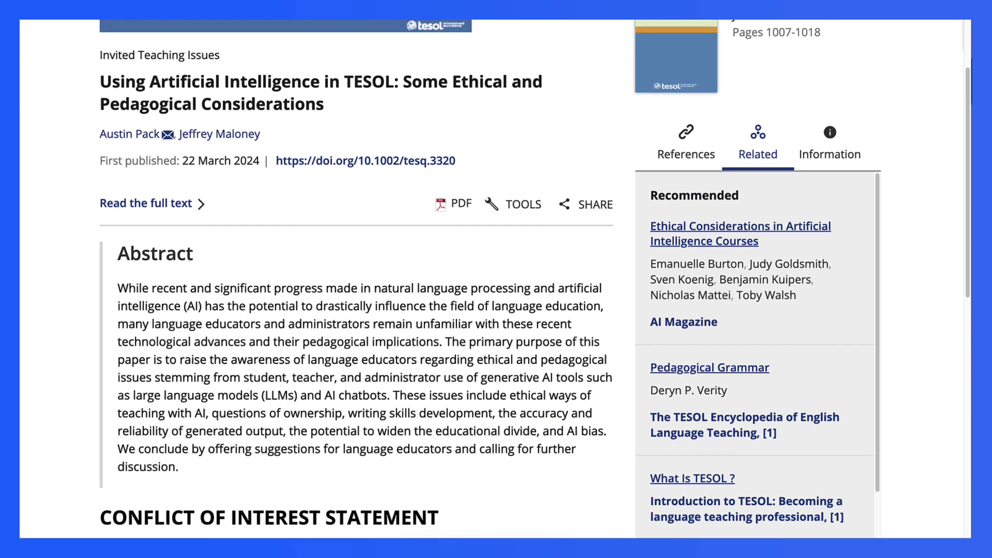
pyautogui.scroll(5, 495, 279)
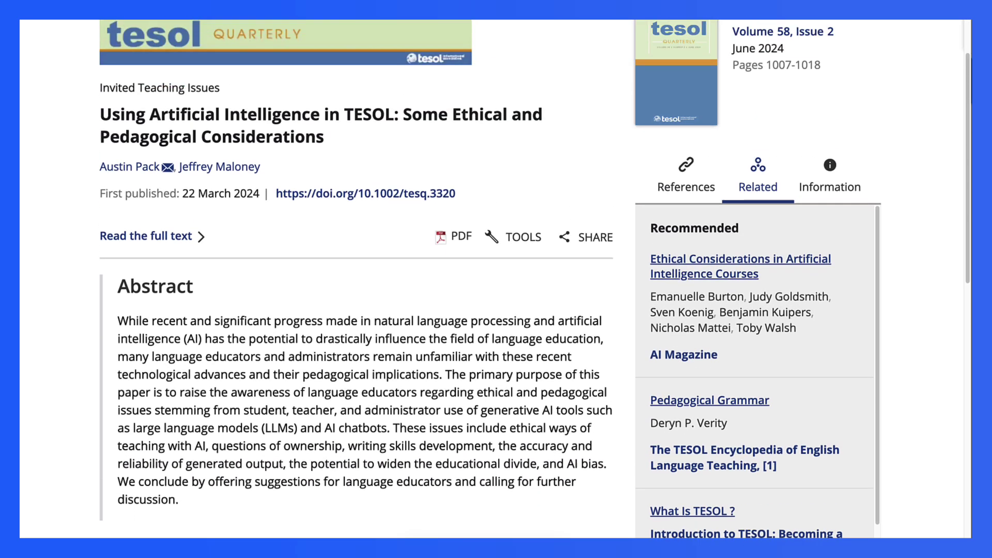
pyautogui.scroll(1, 495, 279)
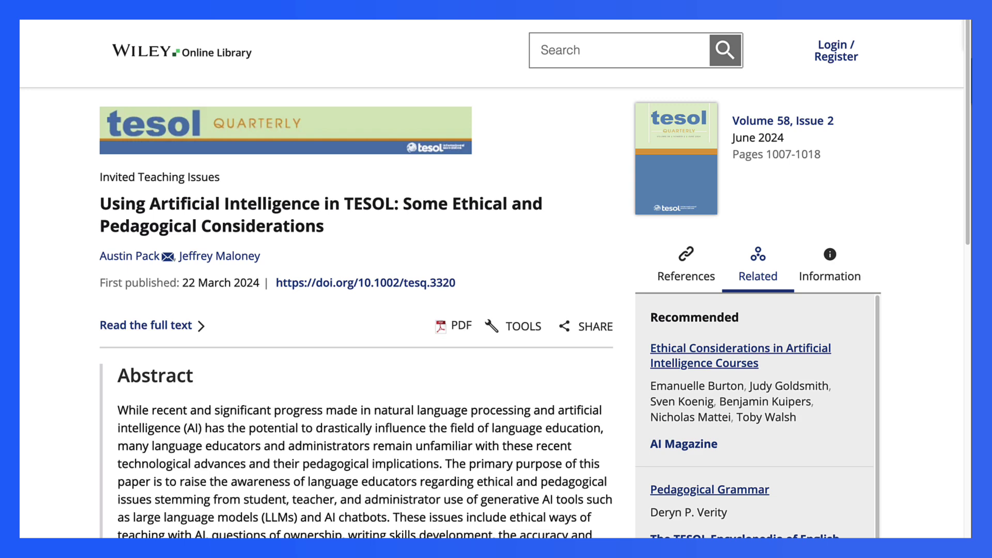
pyautogui.scroll(-1, 495, 279)
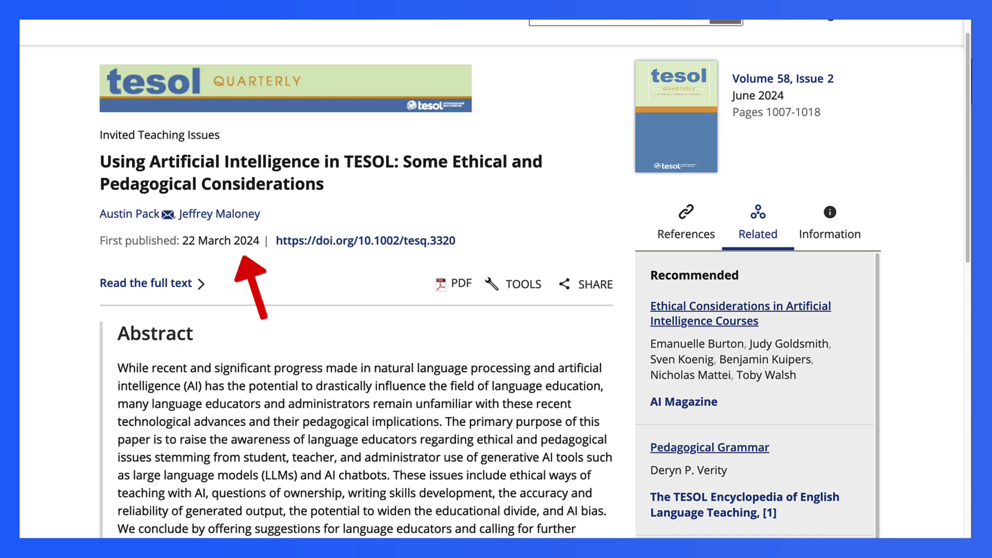
pyautogui.scroll(-5, 495, 280)
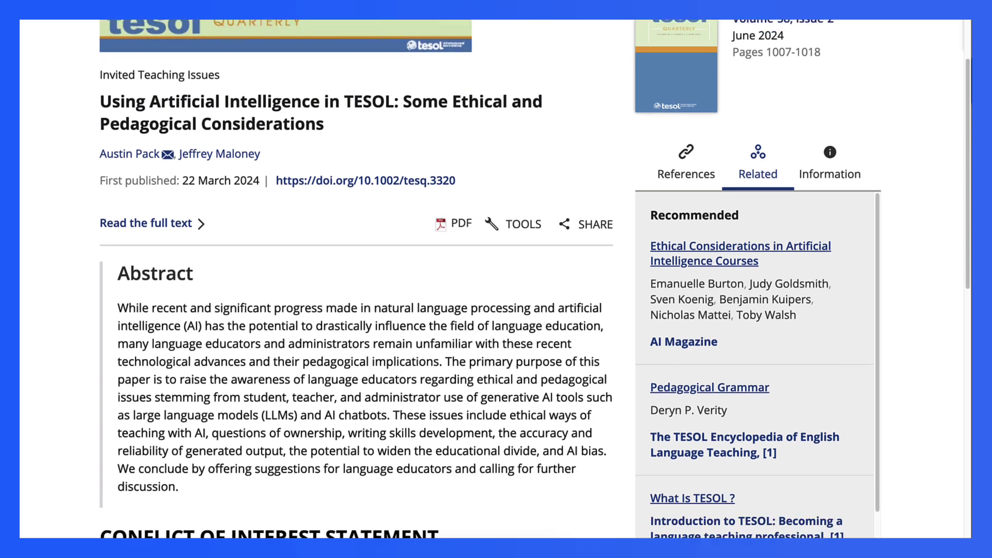
pyautogui.scroll(5, 495, 279)
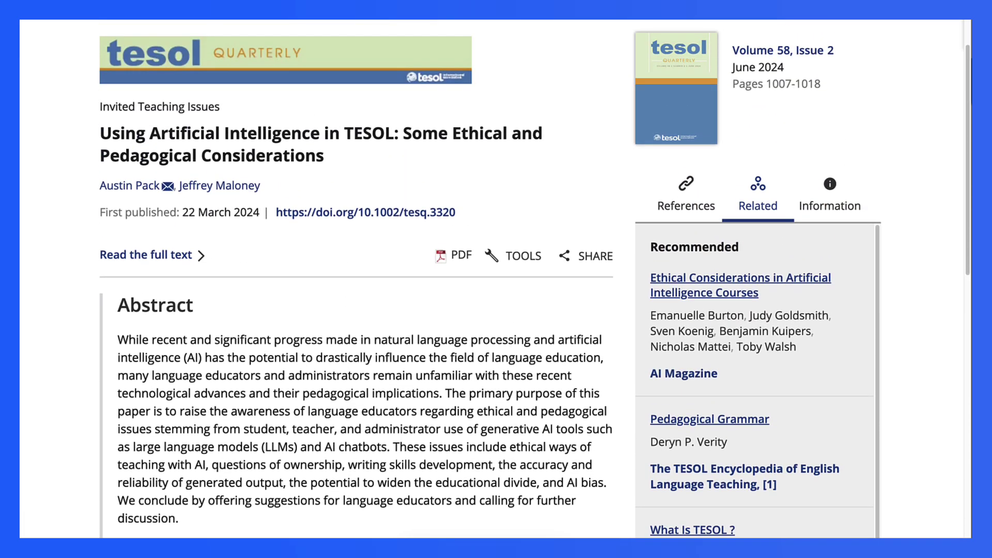
pyautogui.scroll(-1, 495, 279)
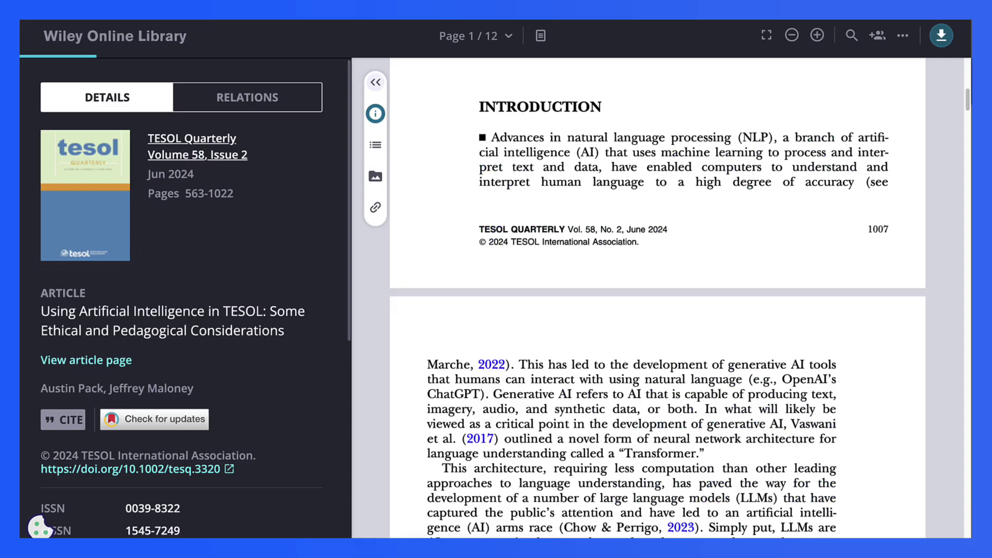
# Skim the PDF pages, then return to the AI in TESOL Litmap
pyautogui.scroll(-8, 657, 298)
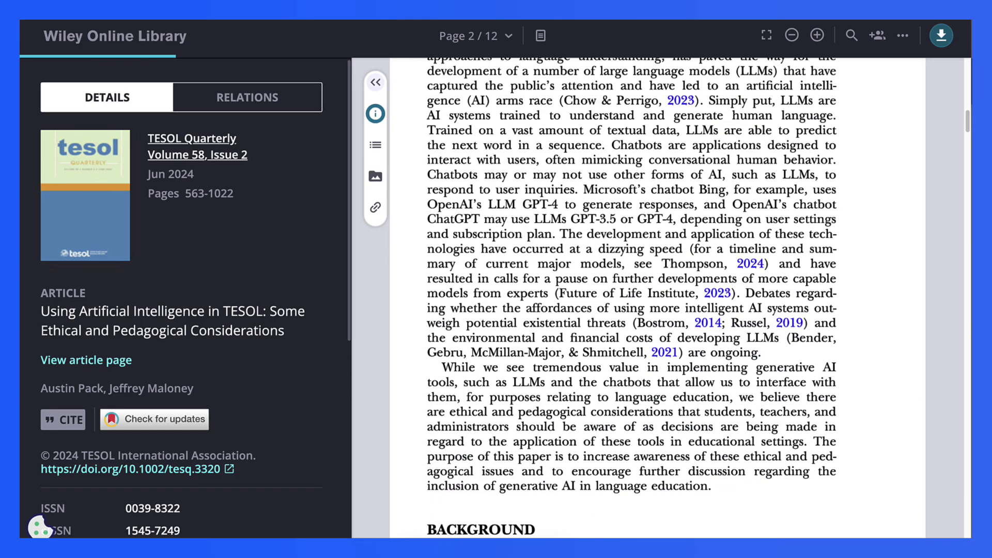
pyautogui.scroll(10, 657, 298)
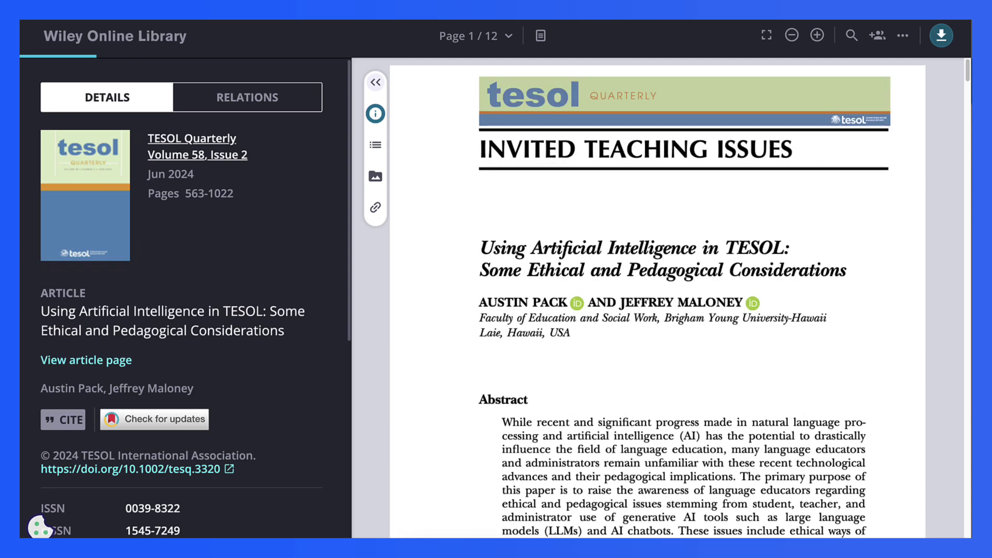
pyautogui.scroll(-1, 657, 298)
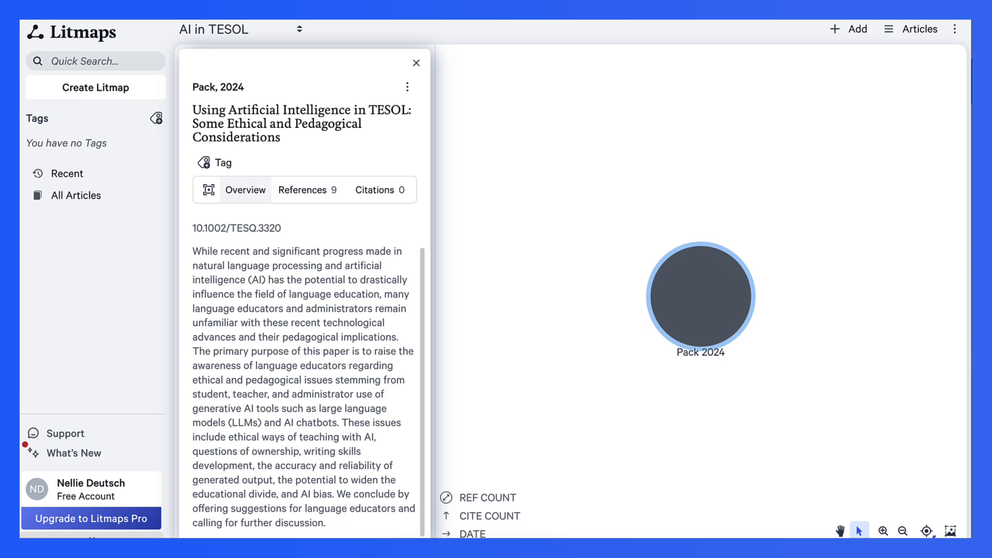
# Open Pack 2024's citations-and-references overview listing its top 18 related articles
pyautogui.click(246, 190)
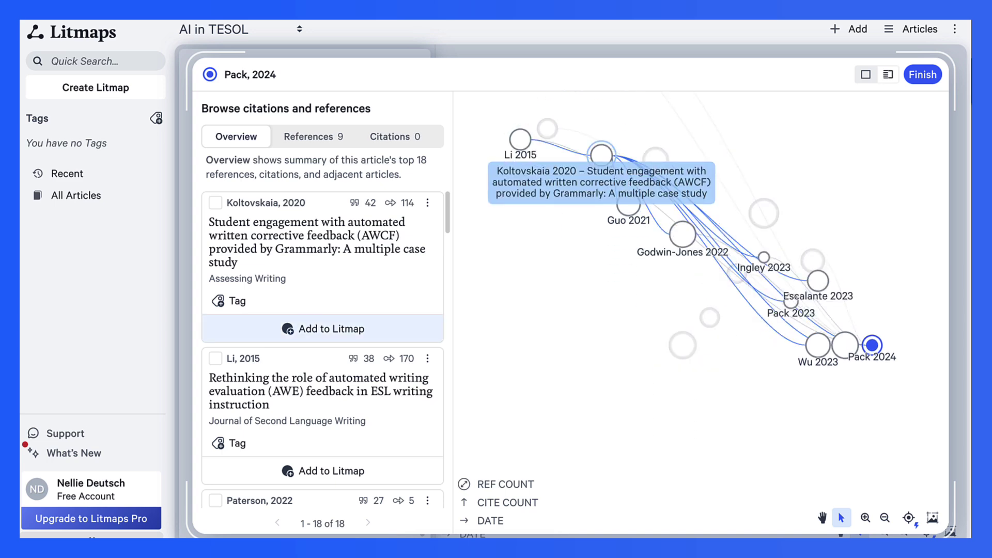
pyautogui.scroll(-2, 323, 341)
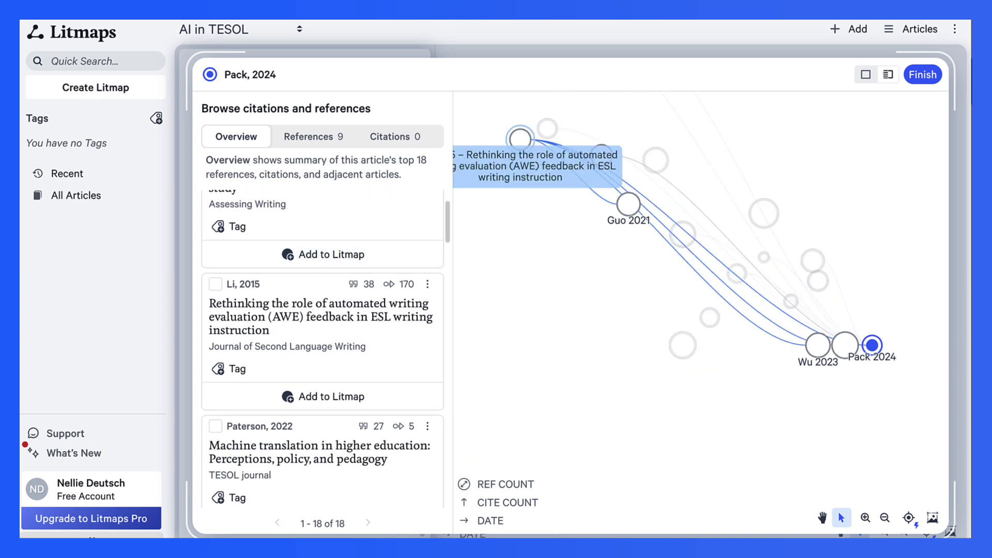
# Add Paterson 2022, Godwin-Jones 2022 and Labadze 2023 to the map
pyautogui.scroll(-1, 323, 342)
pyautogui.scroll(-4, 323, 349)
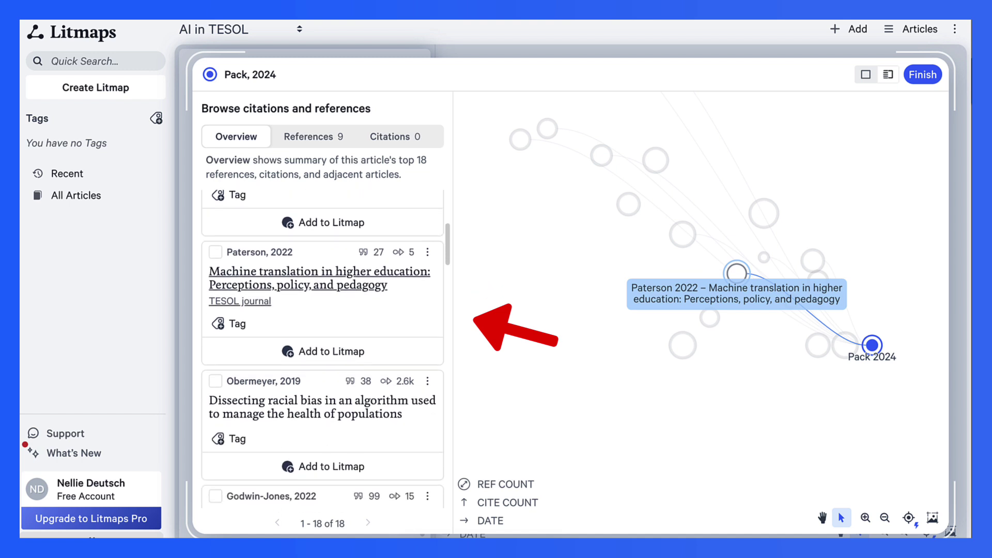
pyautogui.scroll(-2, 323, 349)
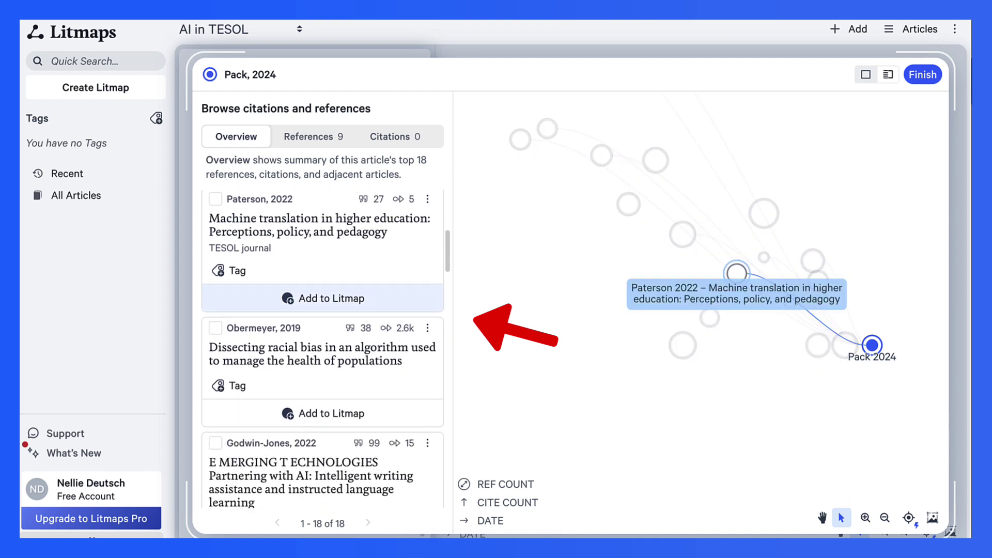
pyautogui.click(331, 286)
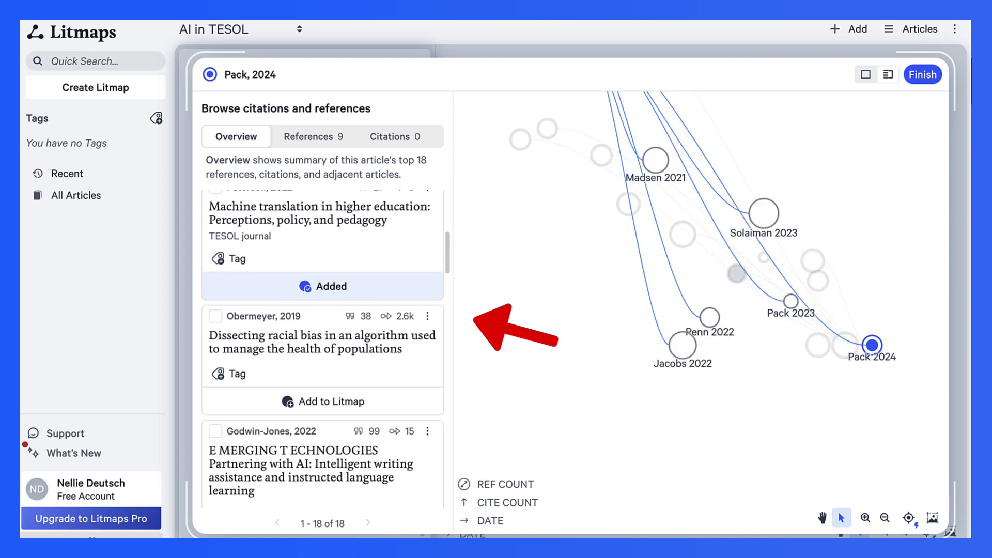
pyautogui.scroll(-1, 323, 286)
pyautogui.scroll(-4, 323, 343)
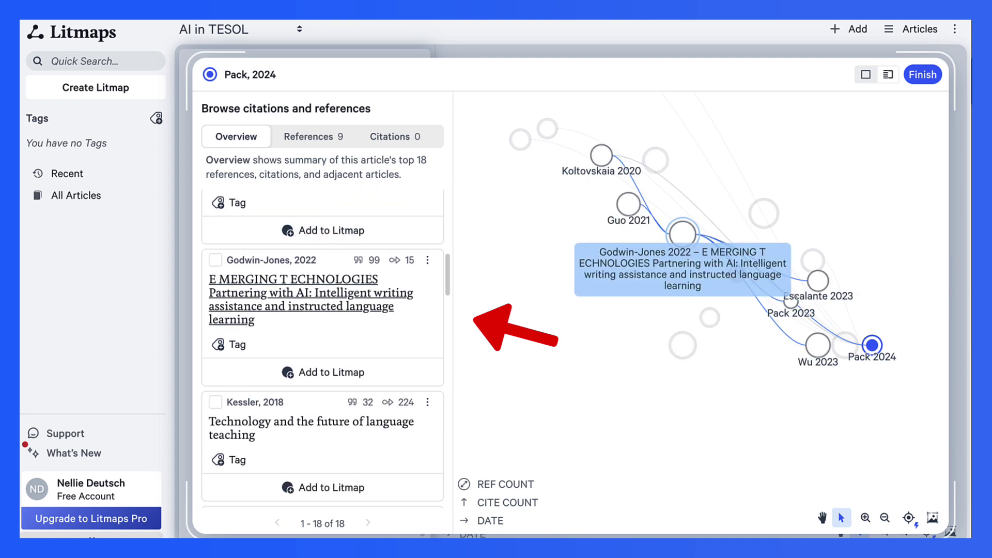
pyautogui.click(331, 344)
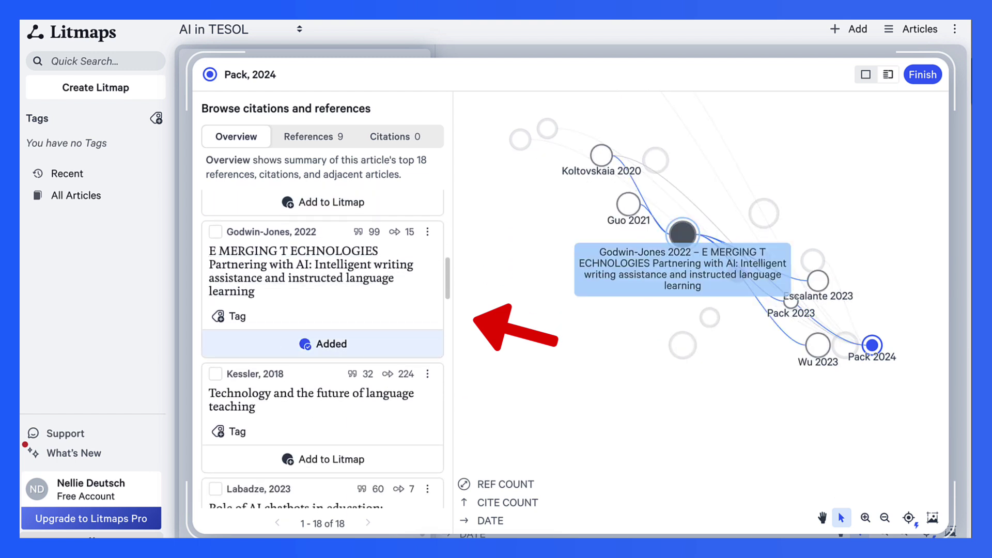
pyautogui.scroll(-4, 331, 344)
pyautogui.scroll(-1, 332, 344)
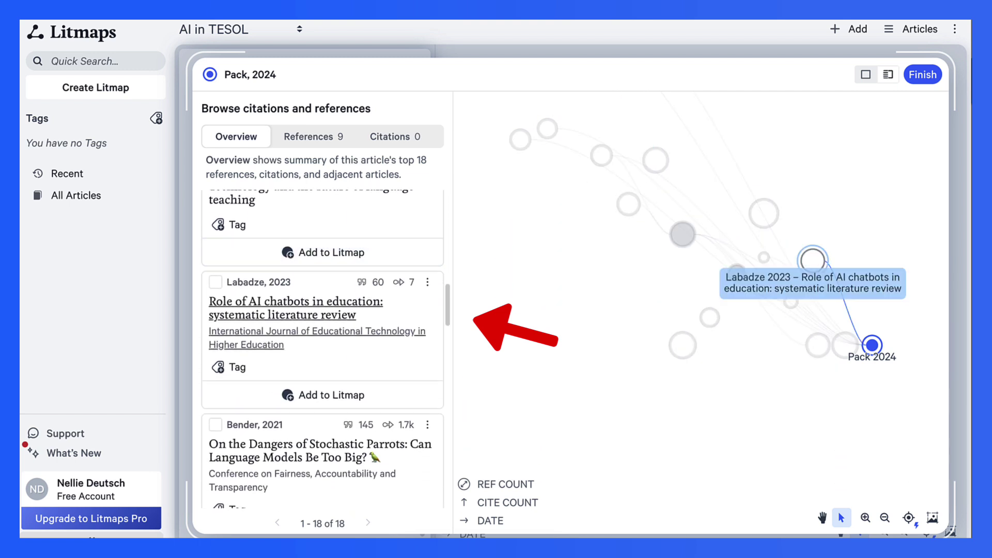
pyautogui.scroll(-1, 332, 350)
pyautogui.click(331, 350)
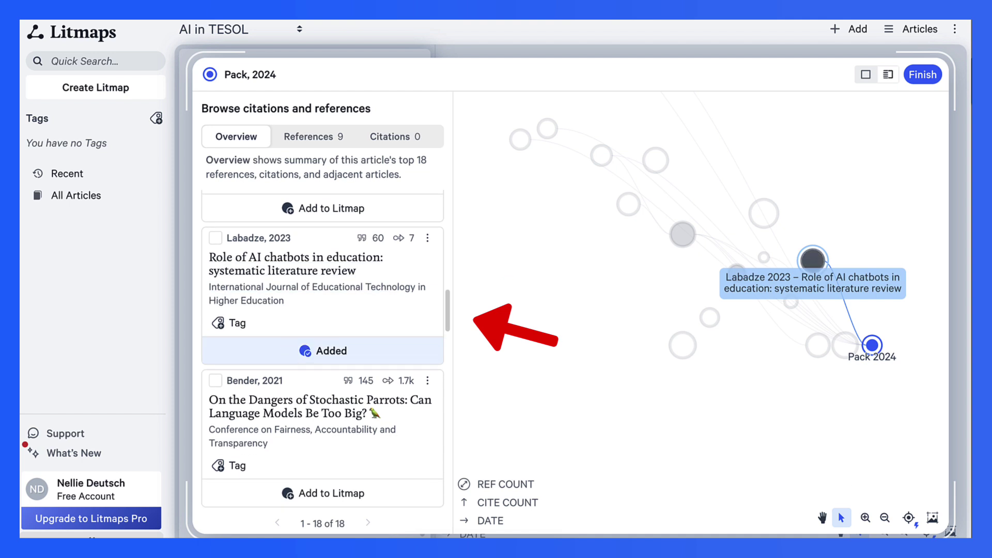
# Add Pack 2023 and Shi 2024 to the map, then scroll the remaining cards
pyautogui.scroll(-3, 331, 350)
pyautogui.scroll(-3, 323, 349)
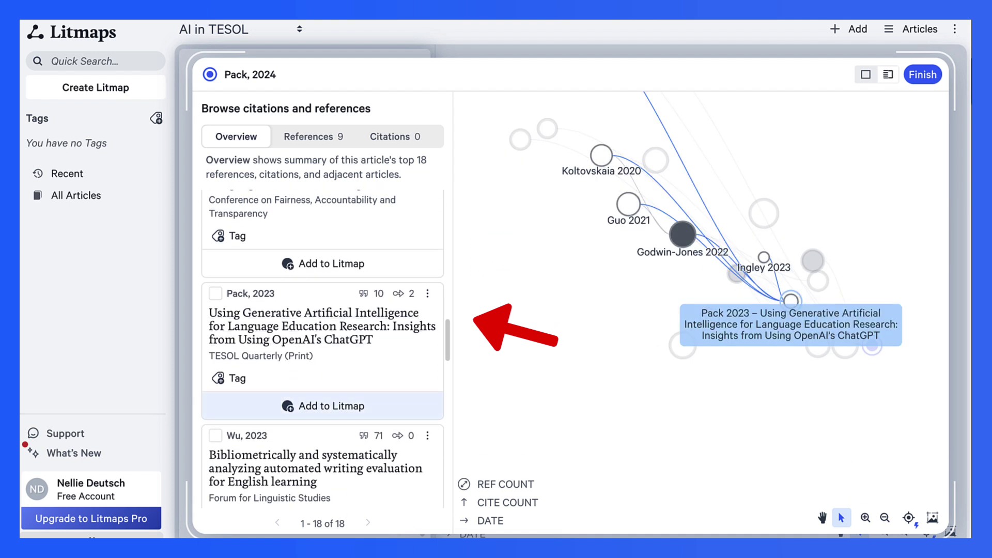
pyautogui.click(331, 406)
pyautogui.scroll(-5, 331, 406)
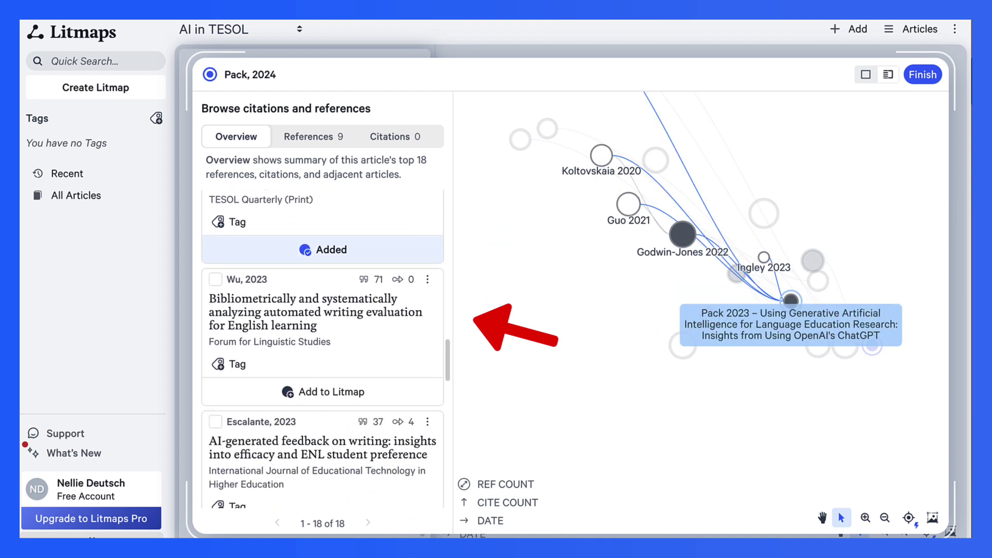
pyautogui.scroll(5, 323, 350)
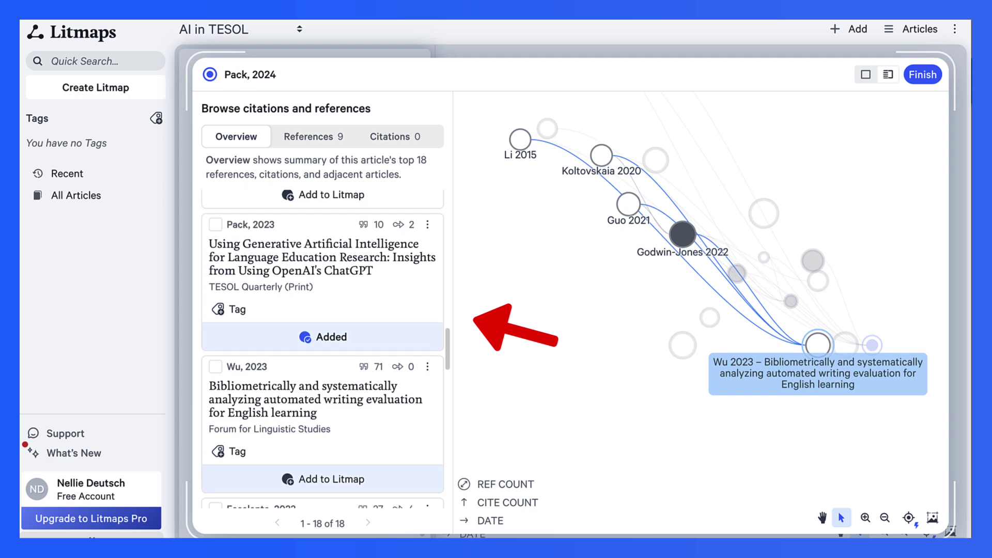
pyautogui.scroll(-3, 323, 349)
pyautogui.scroll(-10, 323, 350)
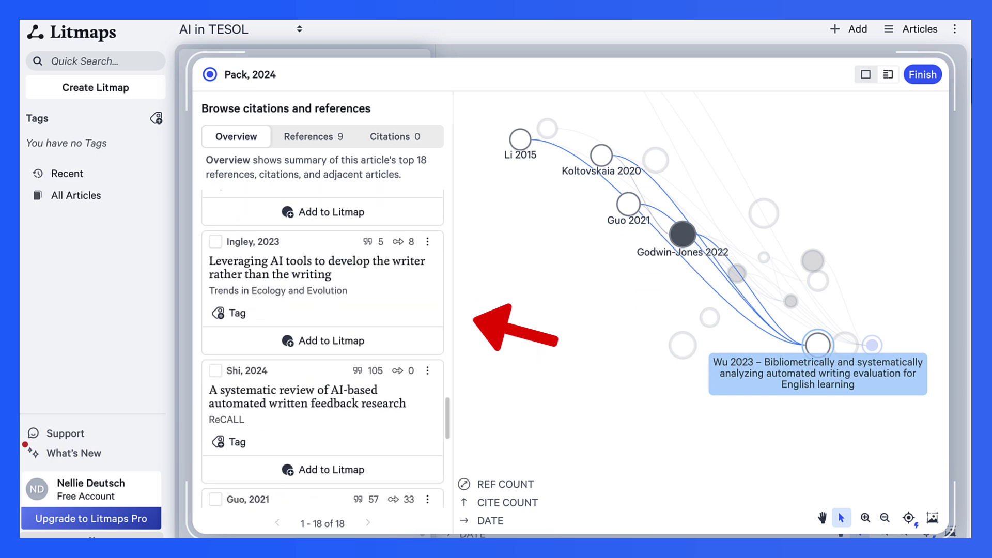
pyautogui.scroll(3, 323, 350)
pyautogui.scroll(-5, 323, 350)
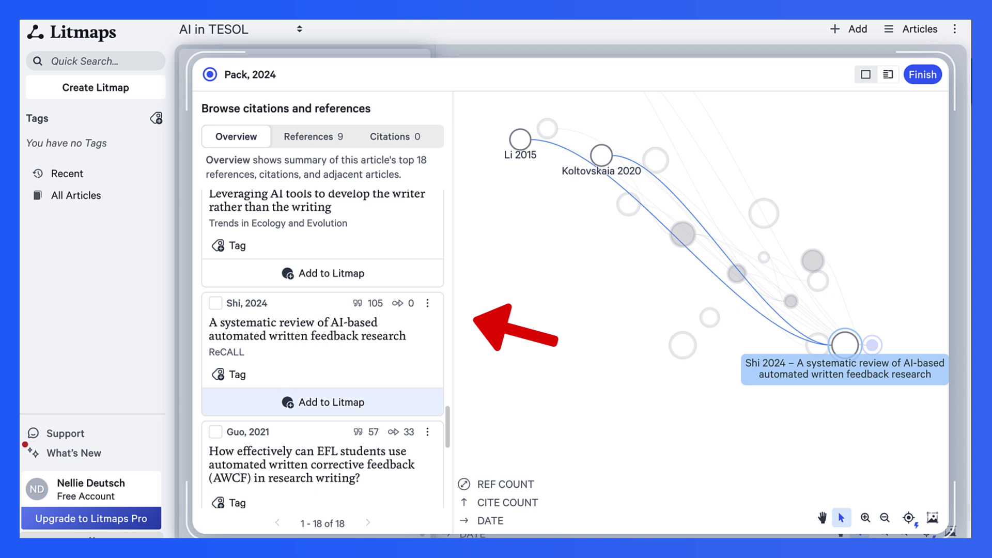
pyautogui.click(323, 402)
pyautogui.scroll(-8, 323, 349)
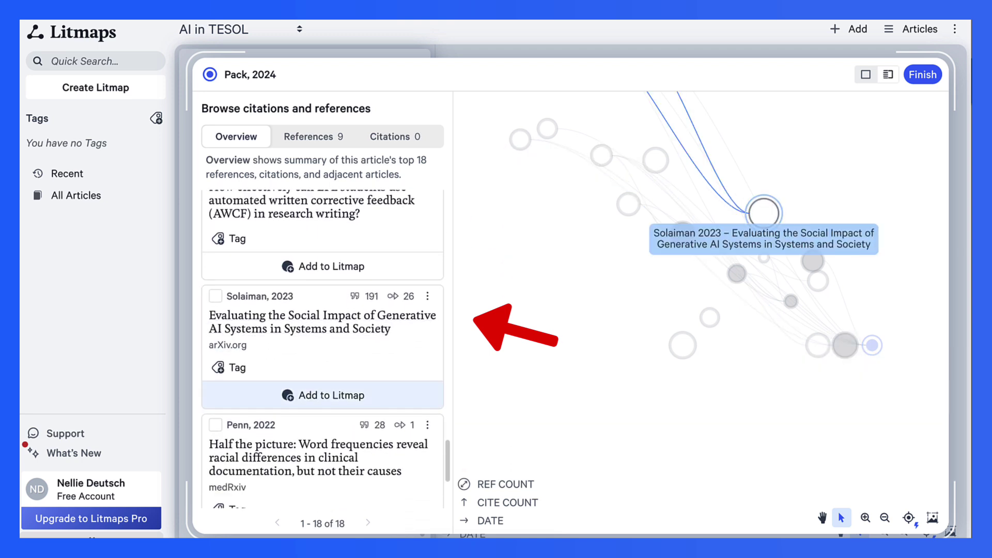
pyautogui.scroll(-4, 323, 361)
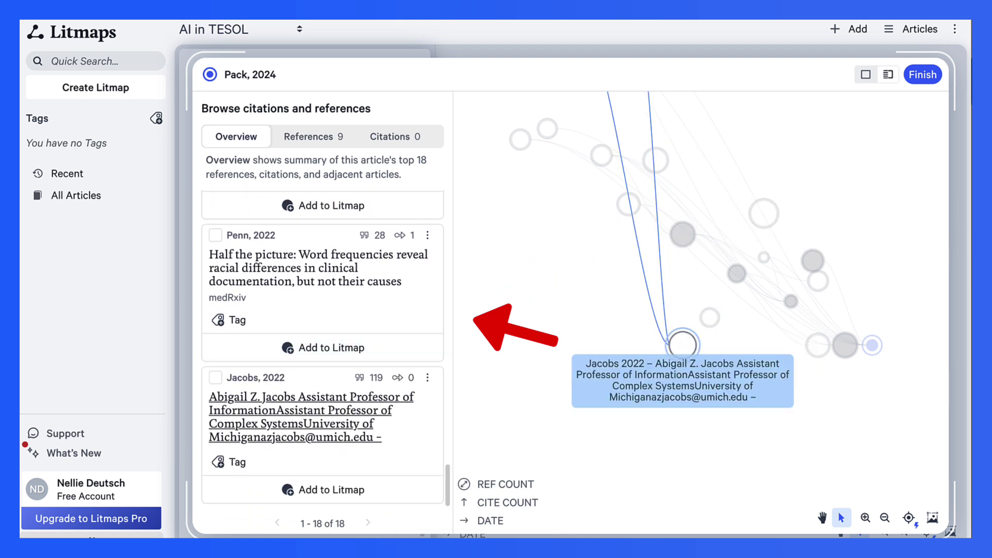
pyautogui.scroll(10, 323, 349)
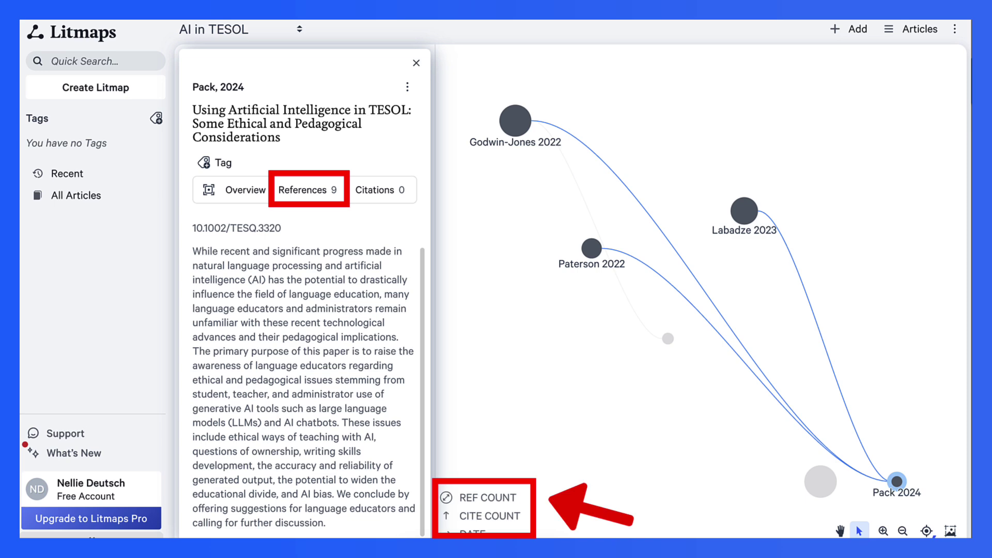
# Show the AI in TESOL map's Articles table listing its six articles
pyautogui.click(913, 29)
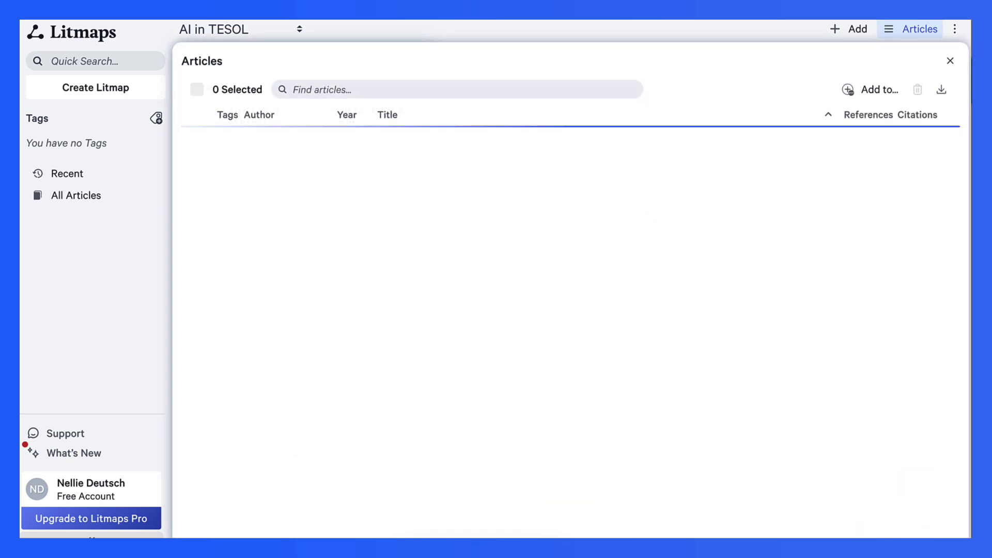